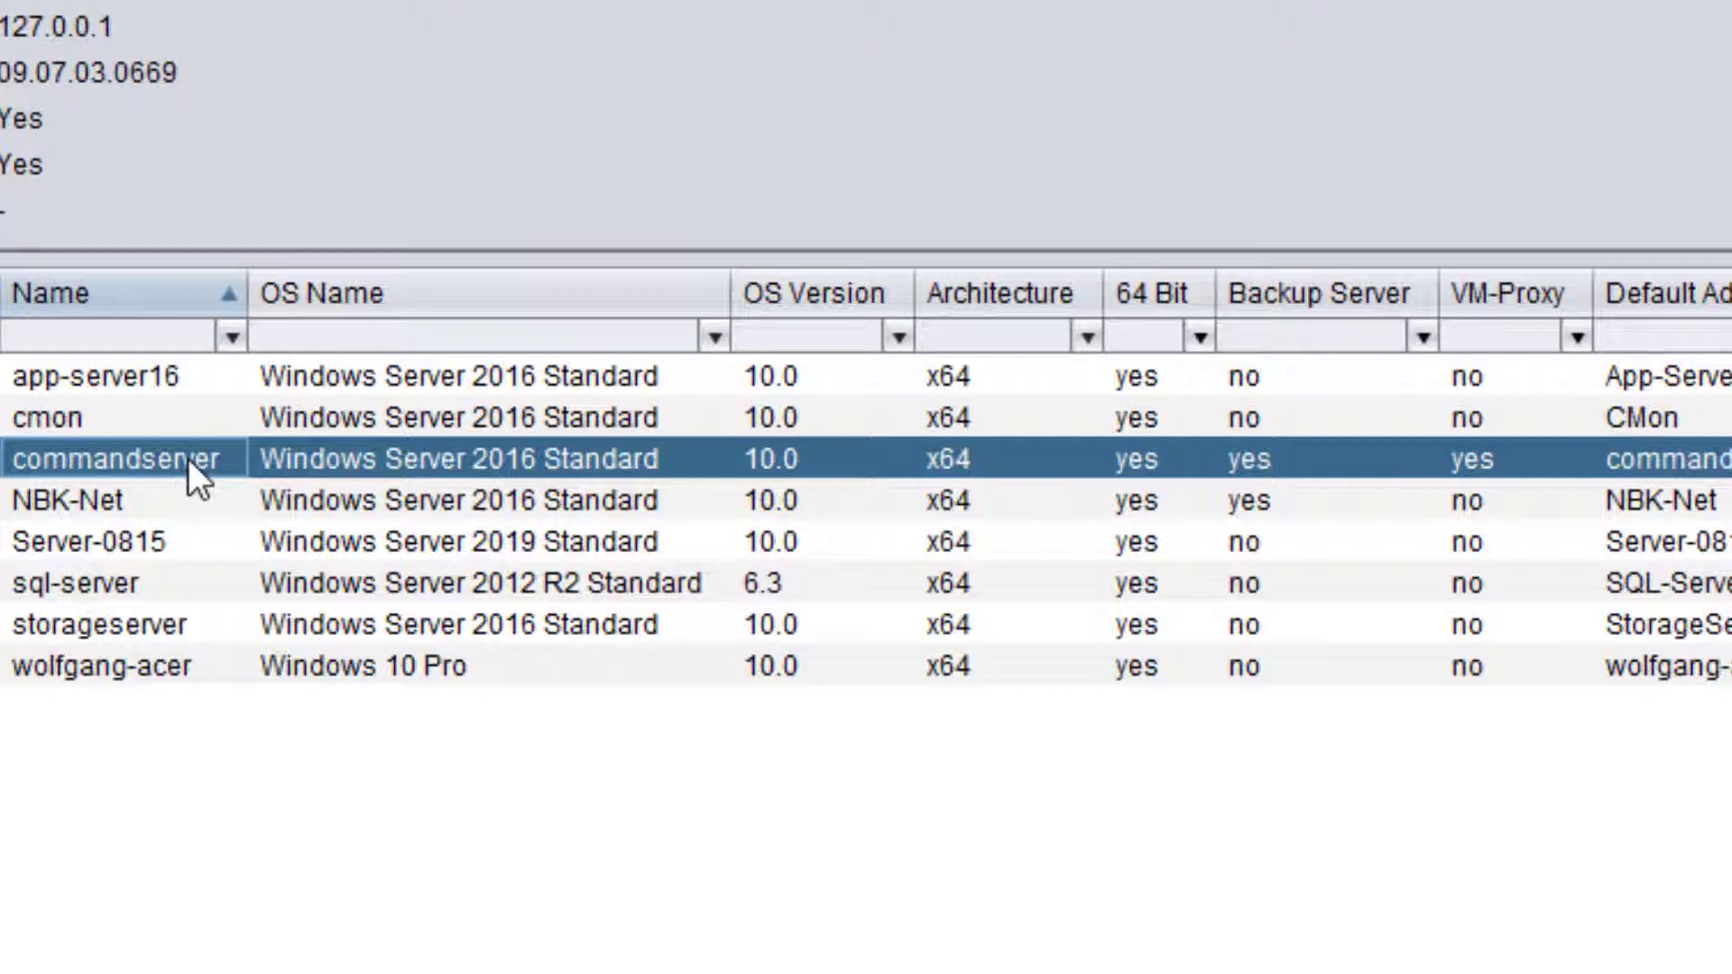
- Open the VMware proxy configuration of the commandserver node
{"action": "right_click", "coordinate": [187, 458]}
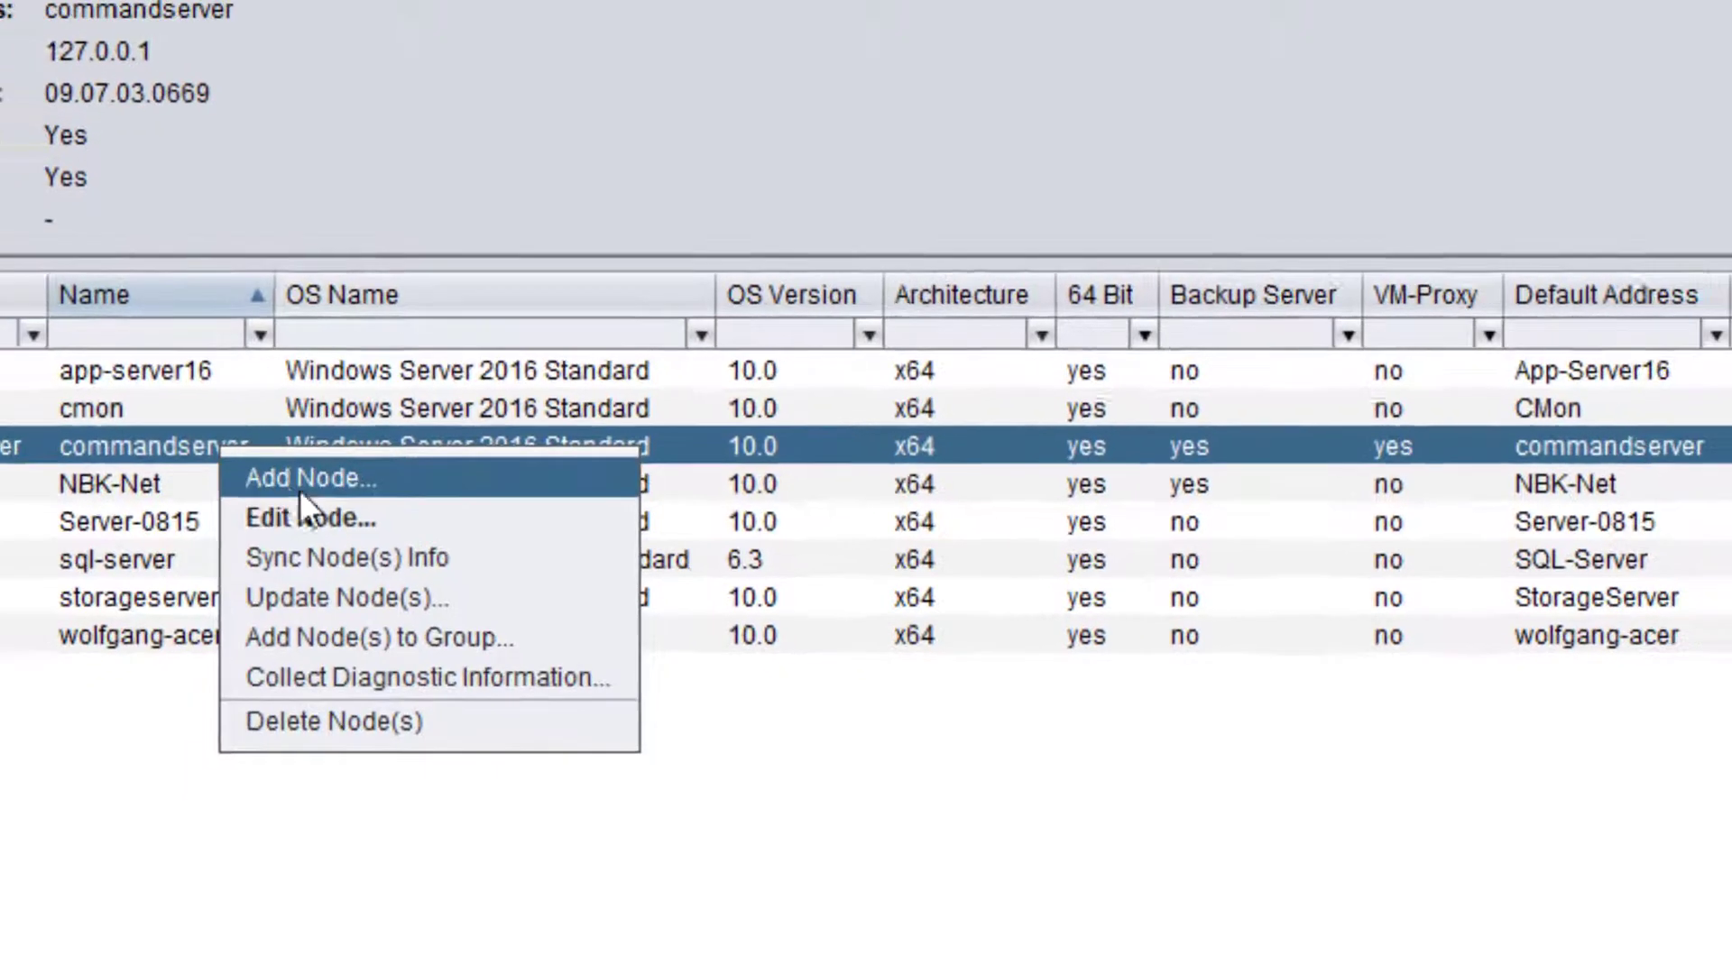
{"action": "left_click", "coordinate": [289, 535]}
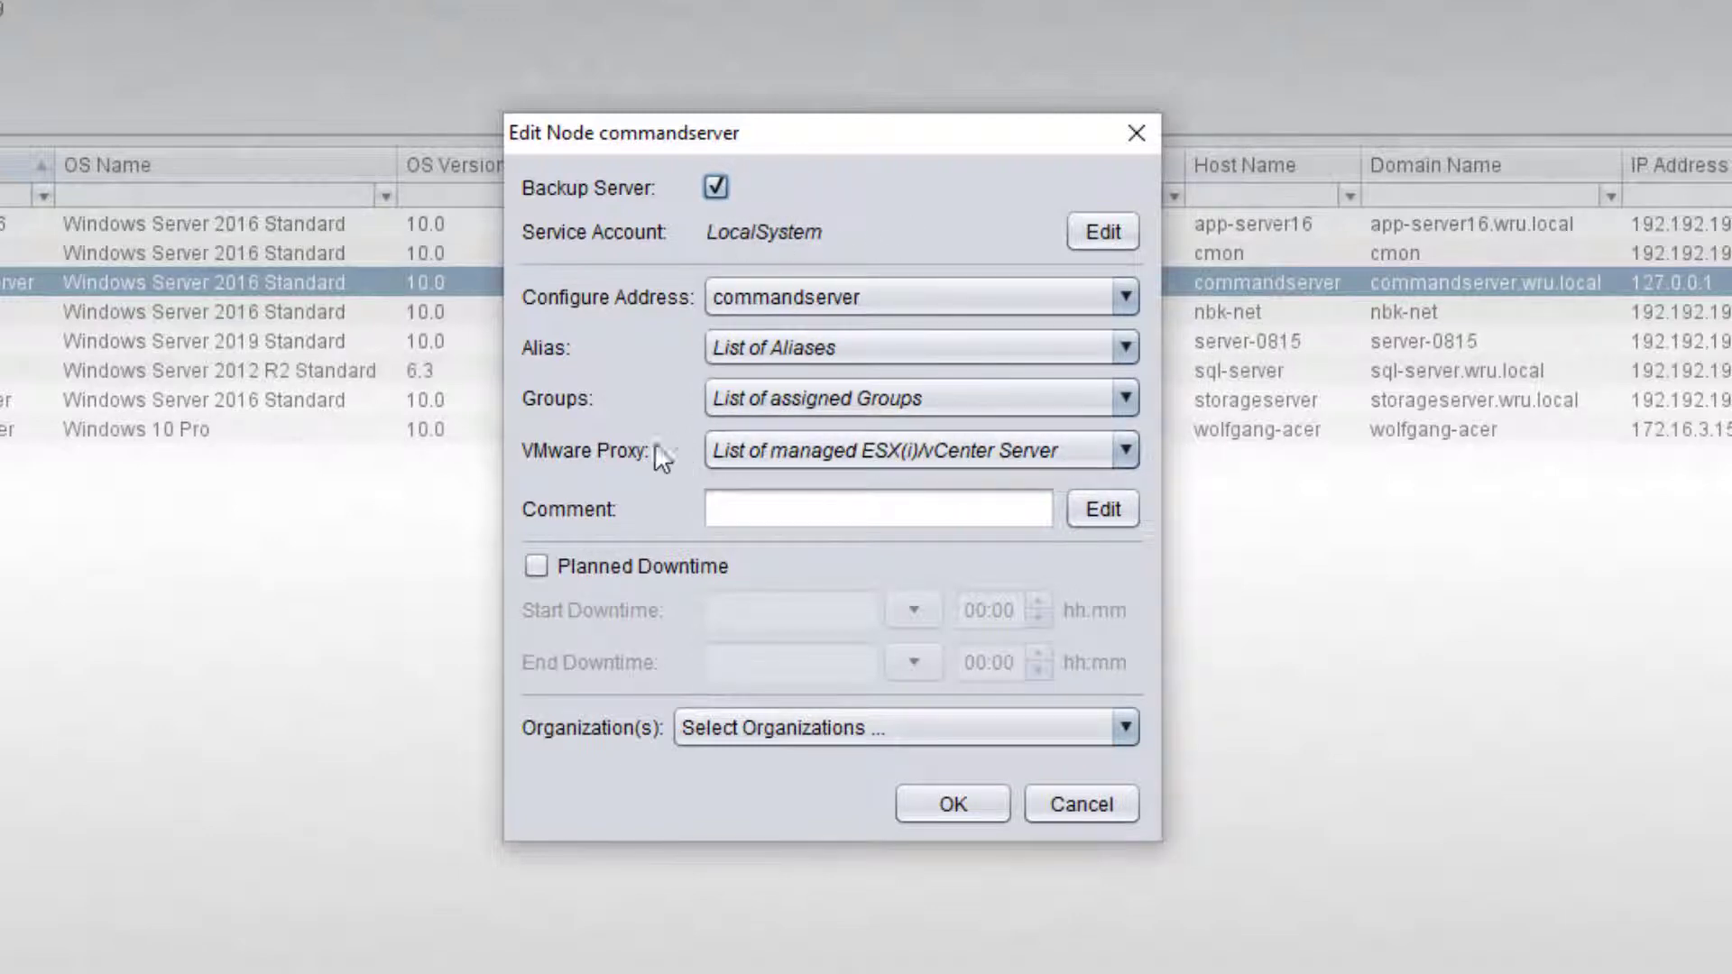
{"action": "left_click", "coordinate": [1129, 446]}
{"action": "left_click", "coordinate": [855, 496]}
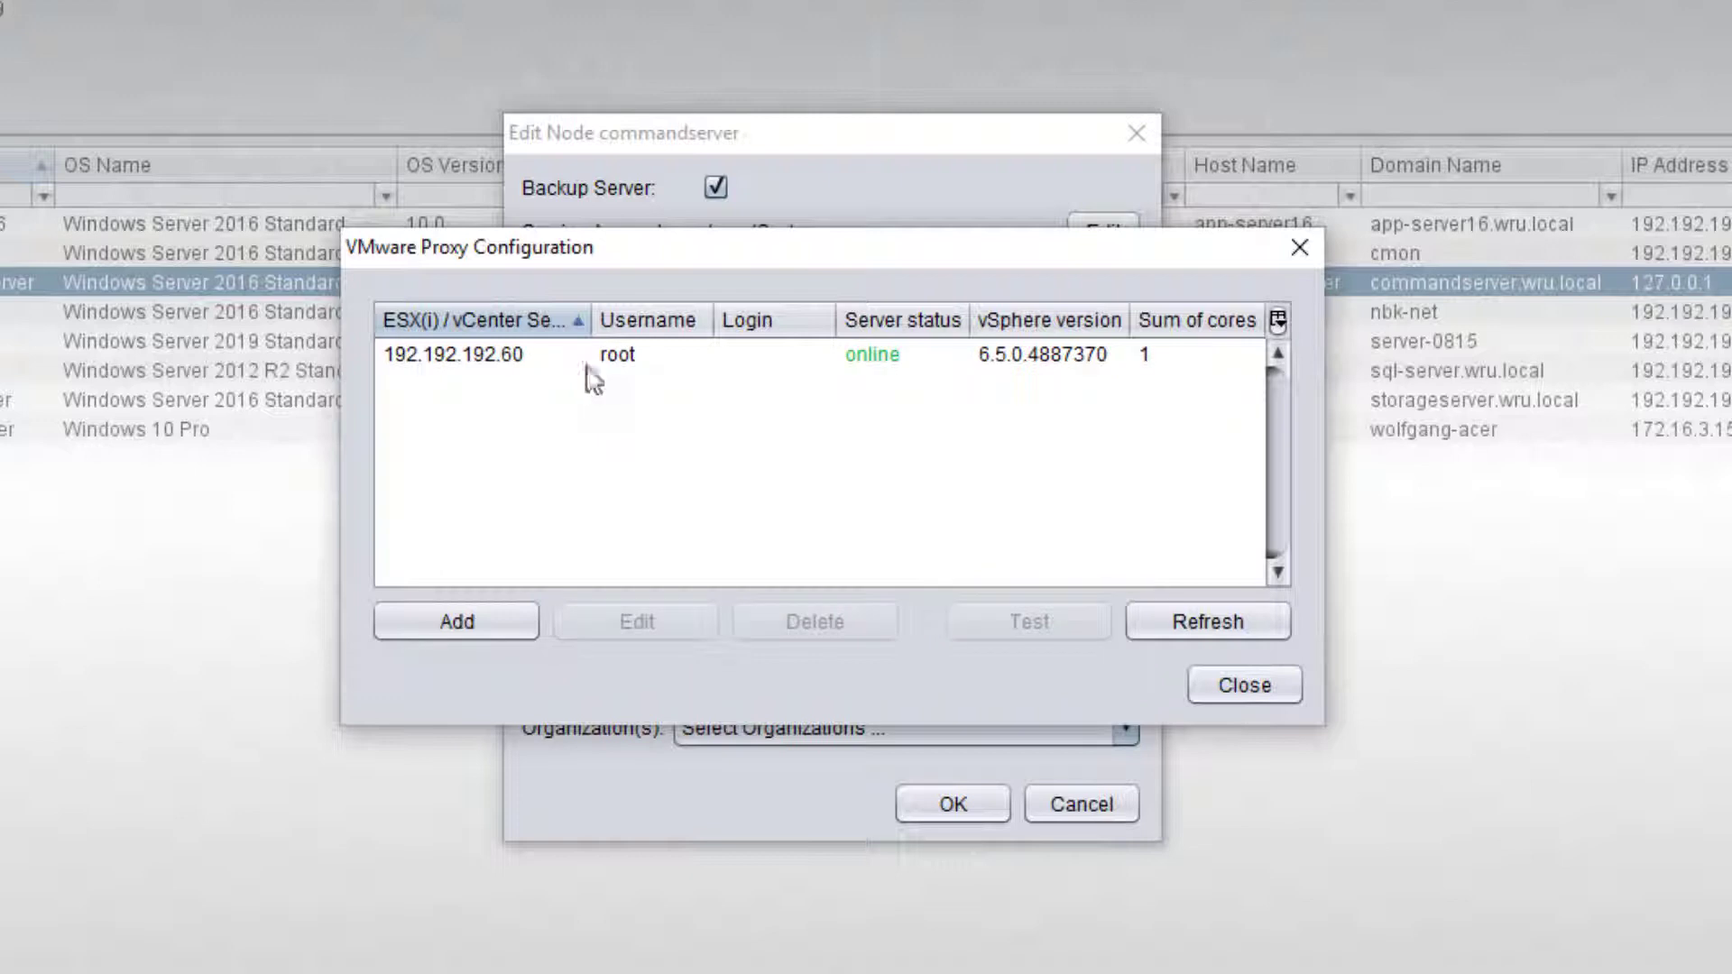
- Review the login settings and vSphere details of ESXi host 192.192.192.60, and close the node's configuration
{"action": "left_click", "coordinate": [522, 361]}
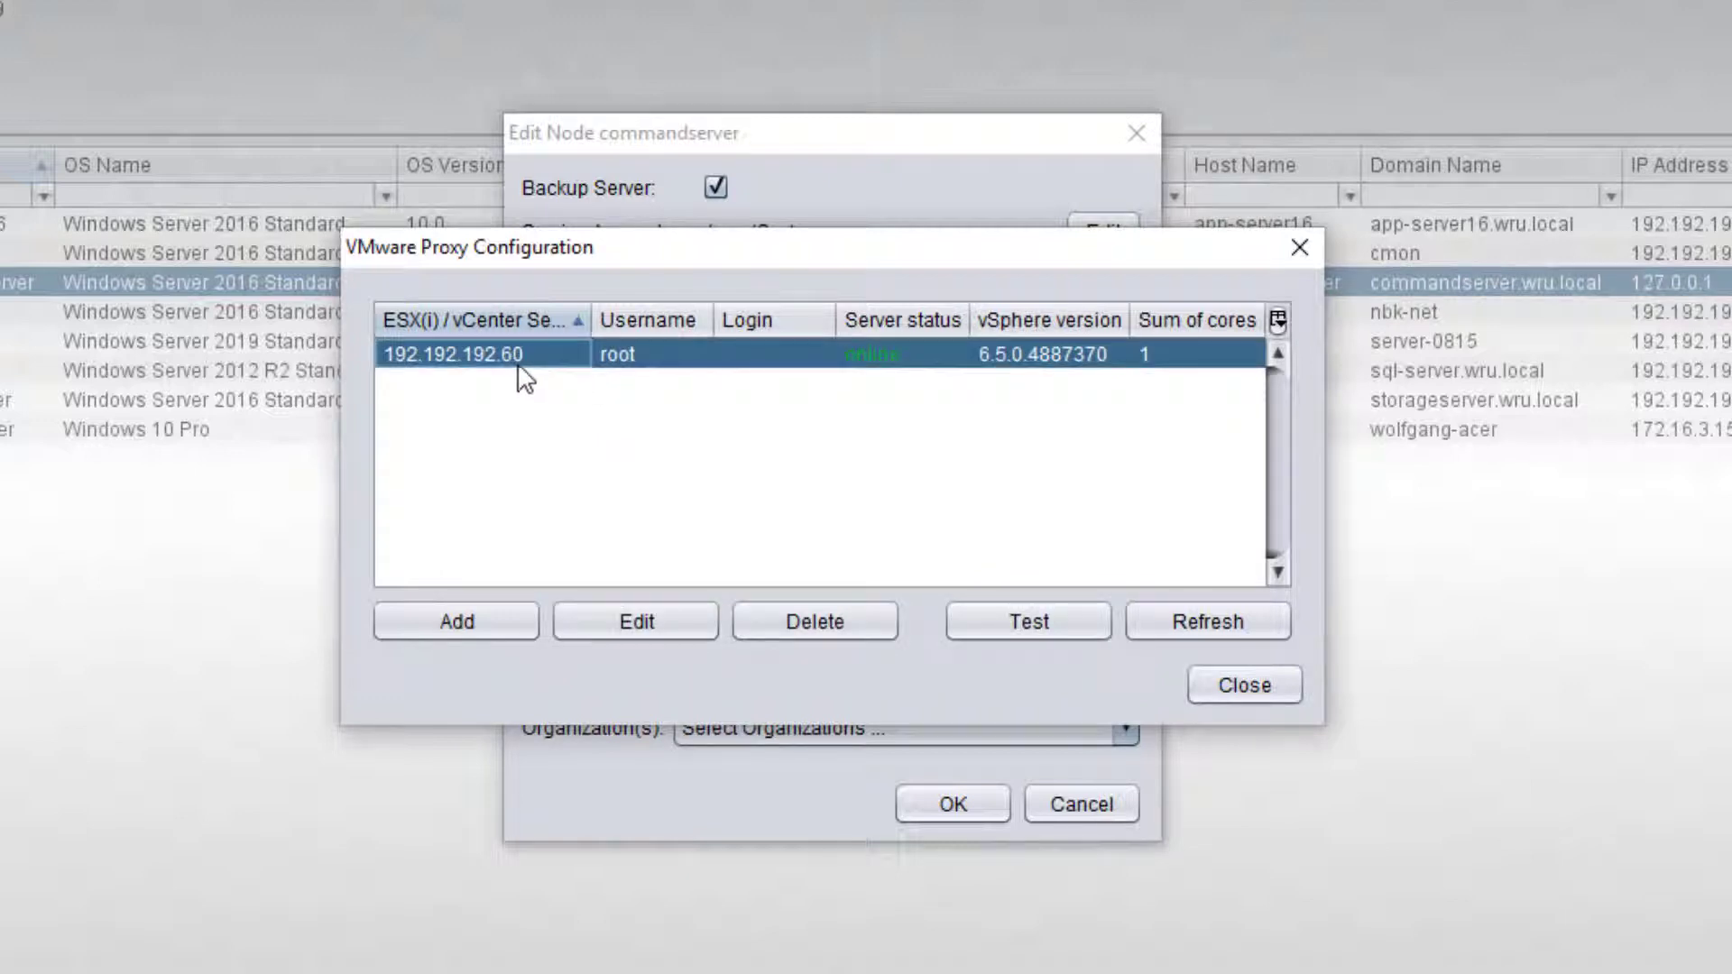
{"action": "left_click", "coordinate": [668, 617]}
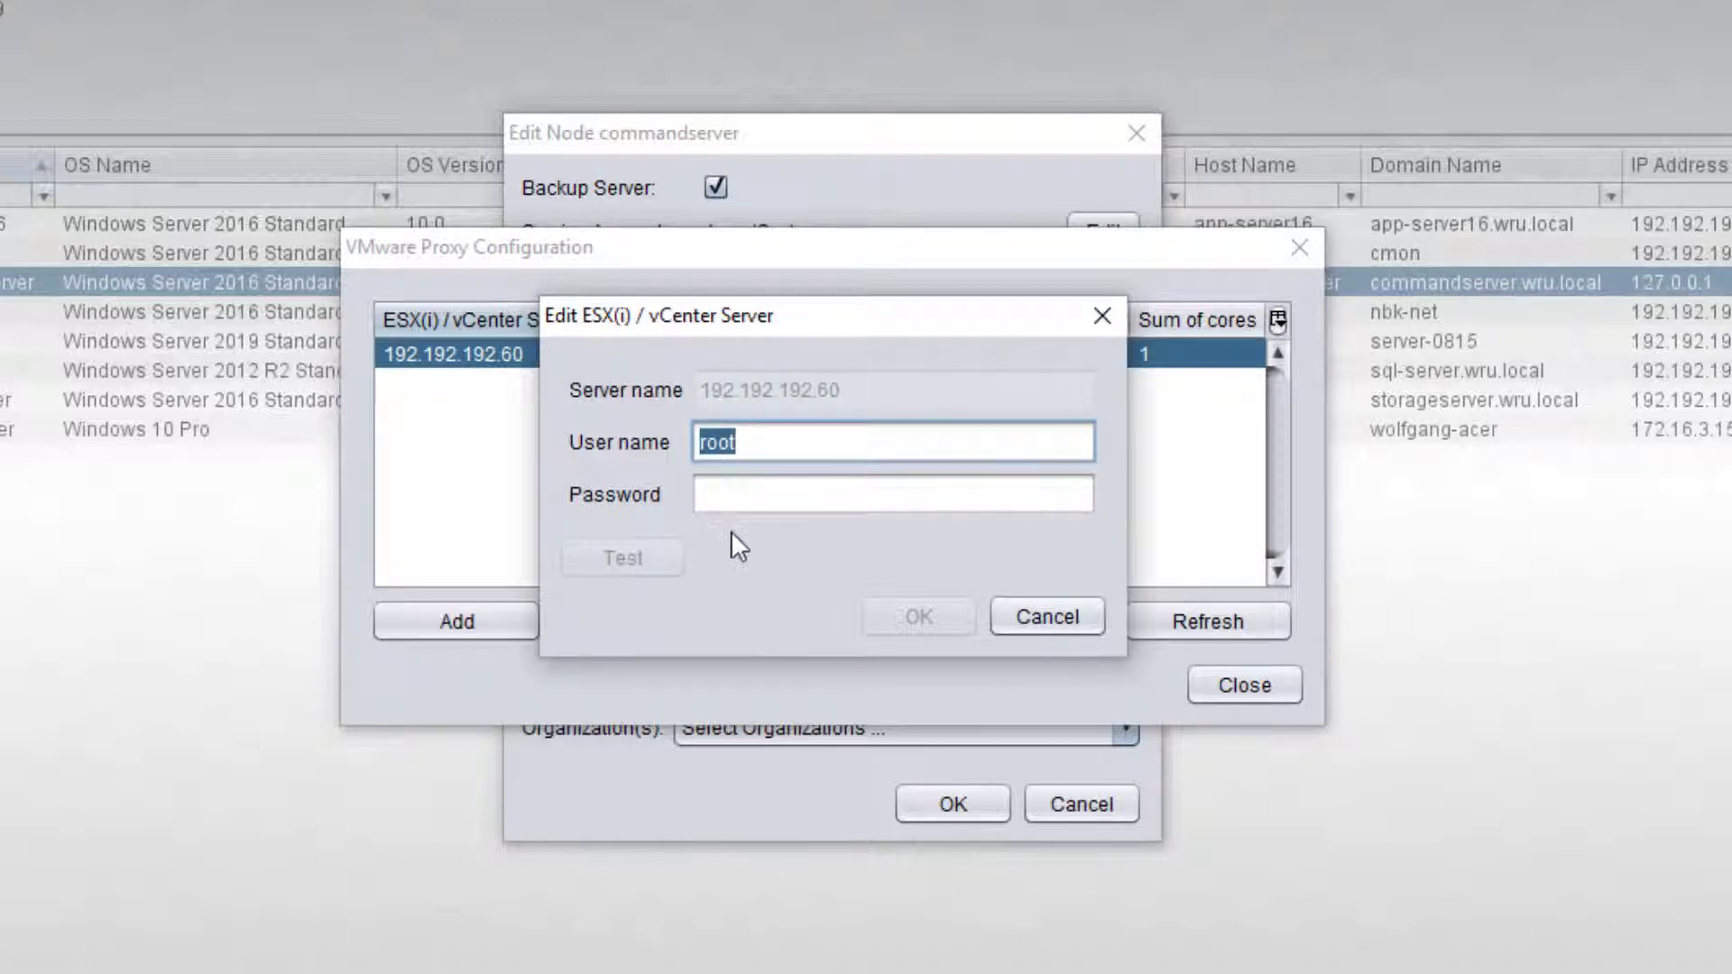
{"action": "left_click", "coordinate": [1024, 618]}
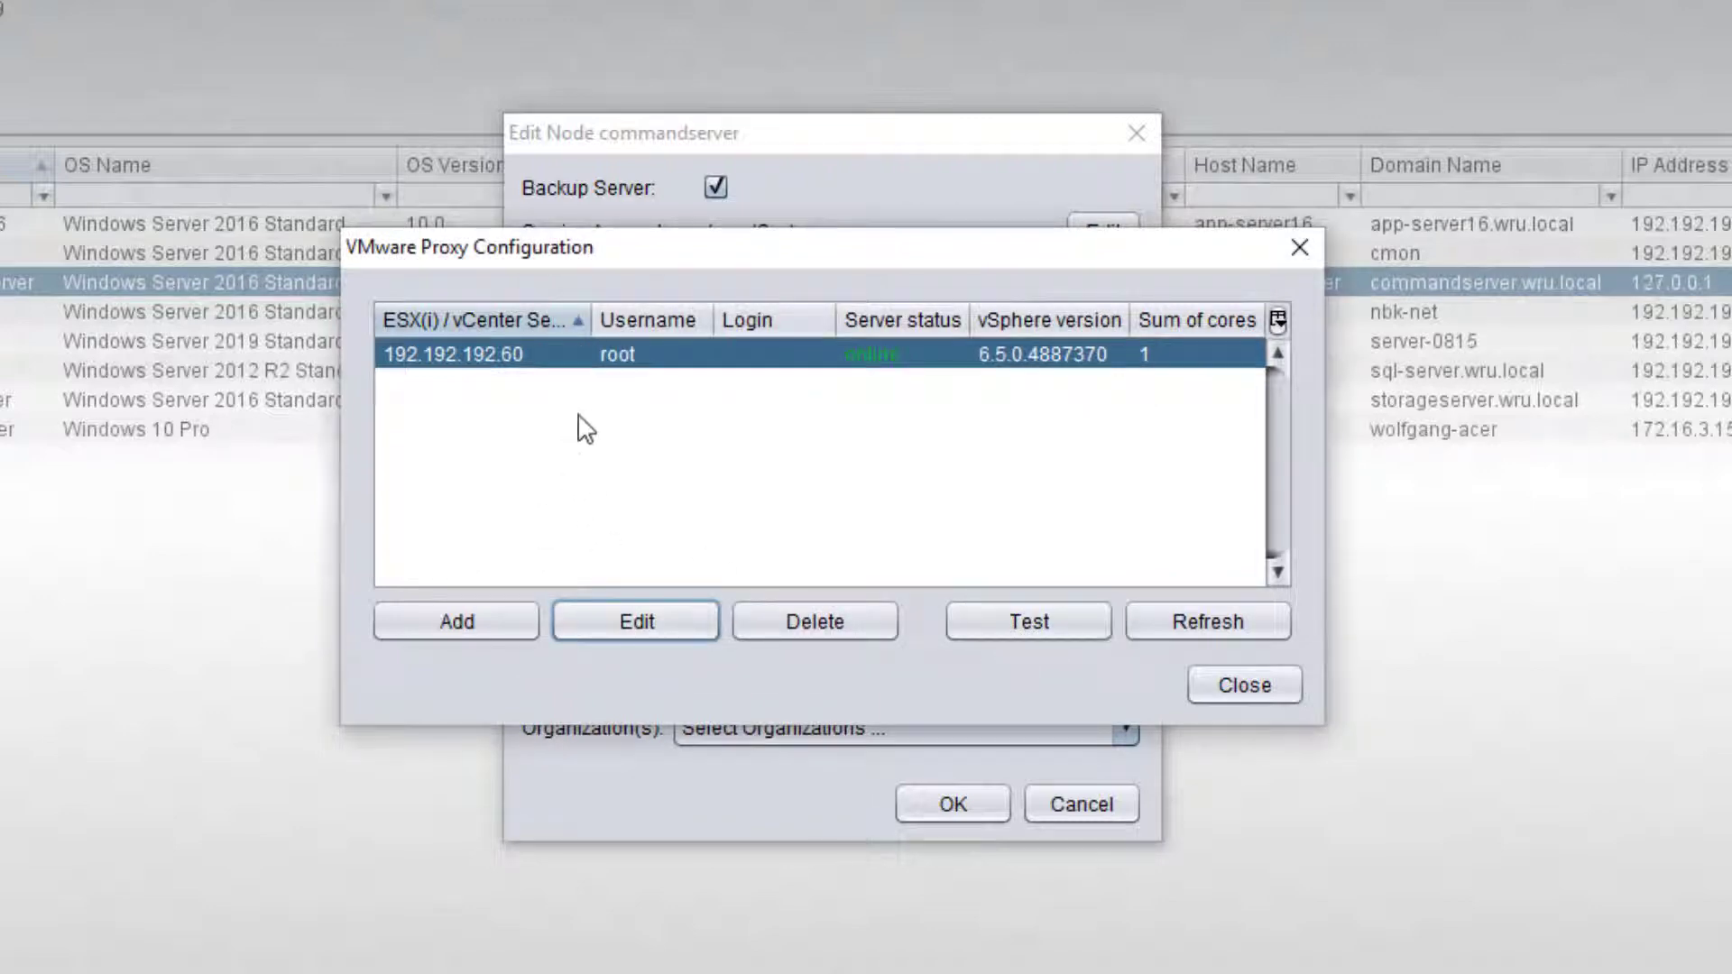
{"action": "mouse_move", "coordinate": [534, 377]}
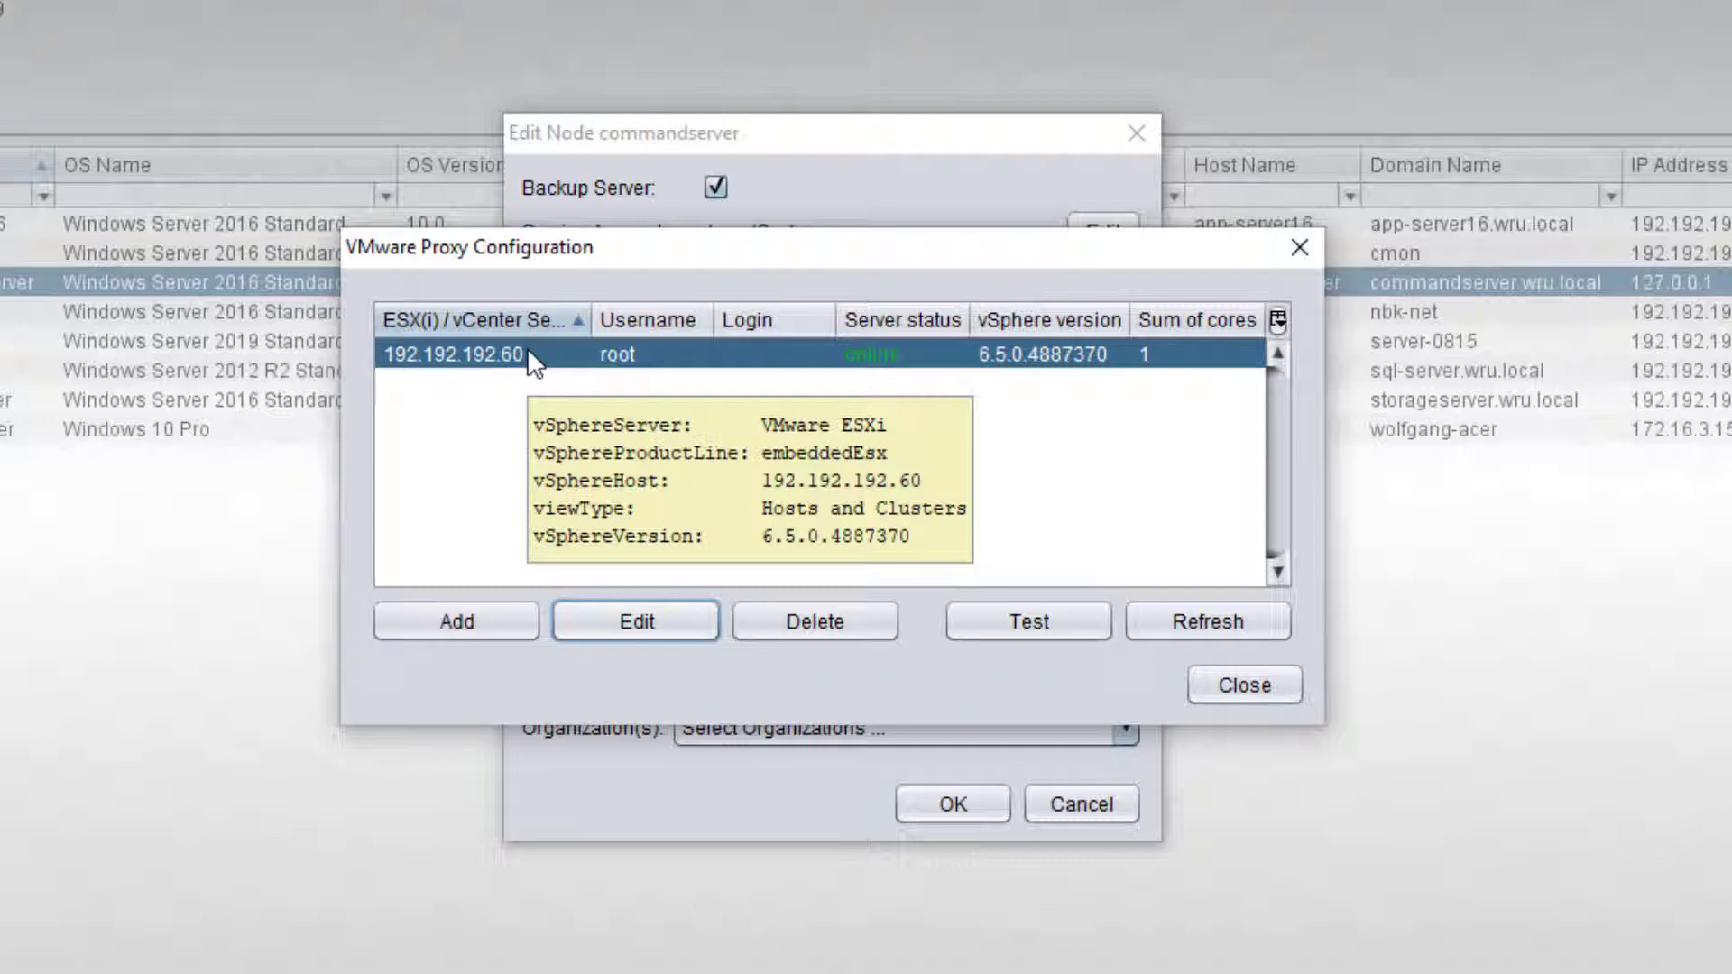
{"action": "left_click", "coordinate": [1243, 684]}
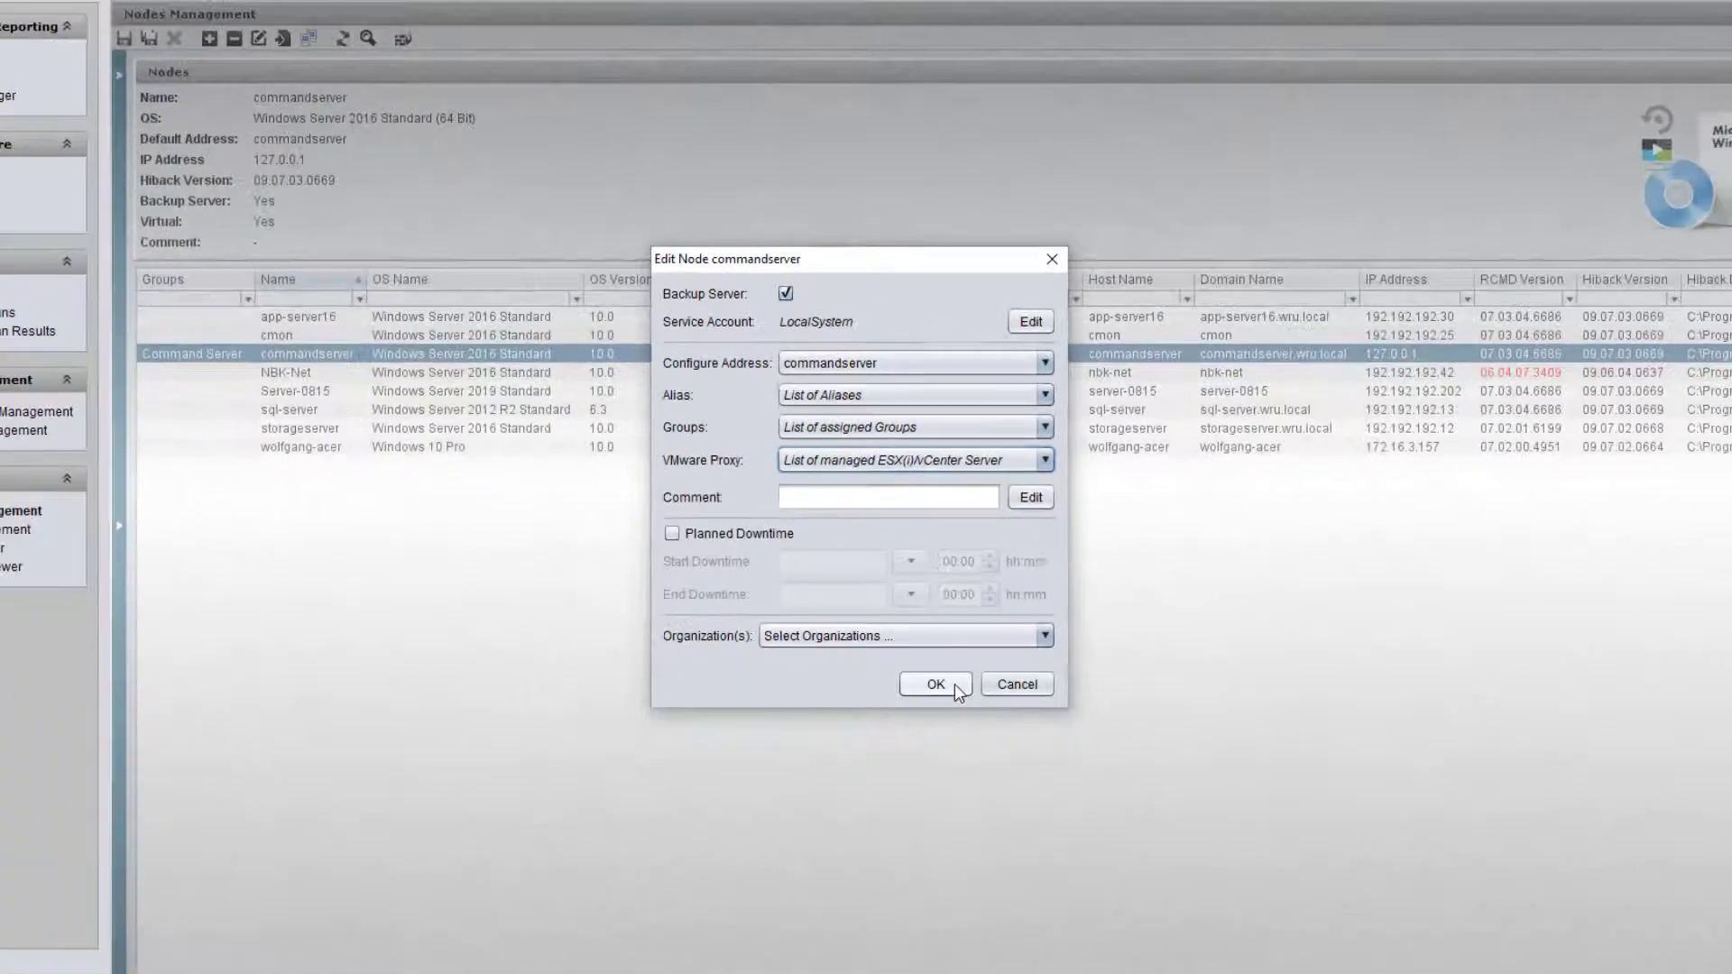
{"action": "left_click", "coordinate": [953, 804]}
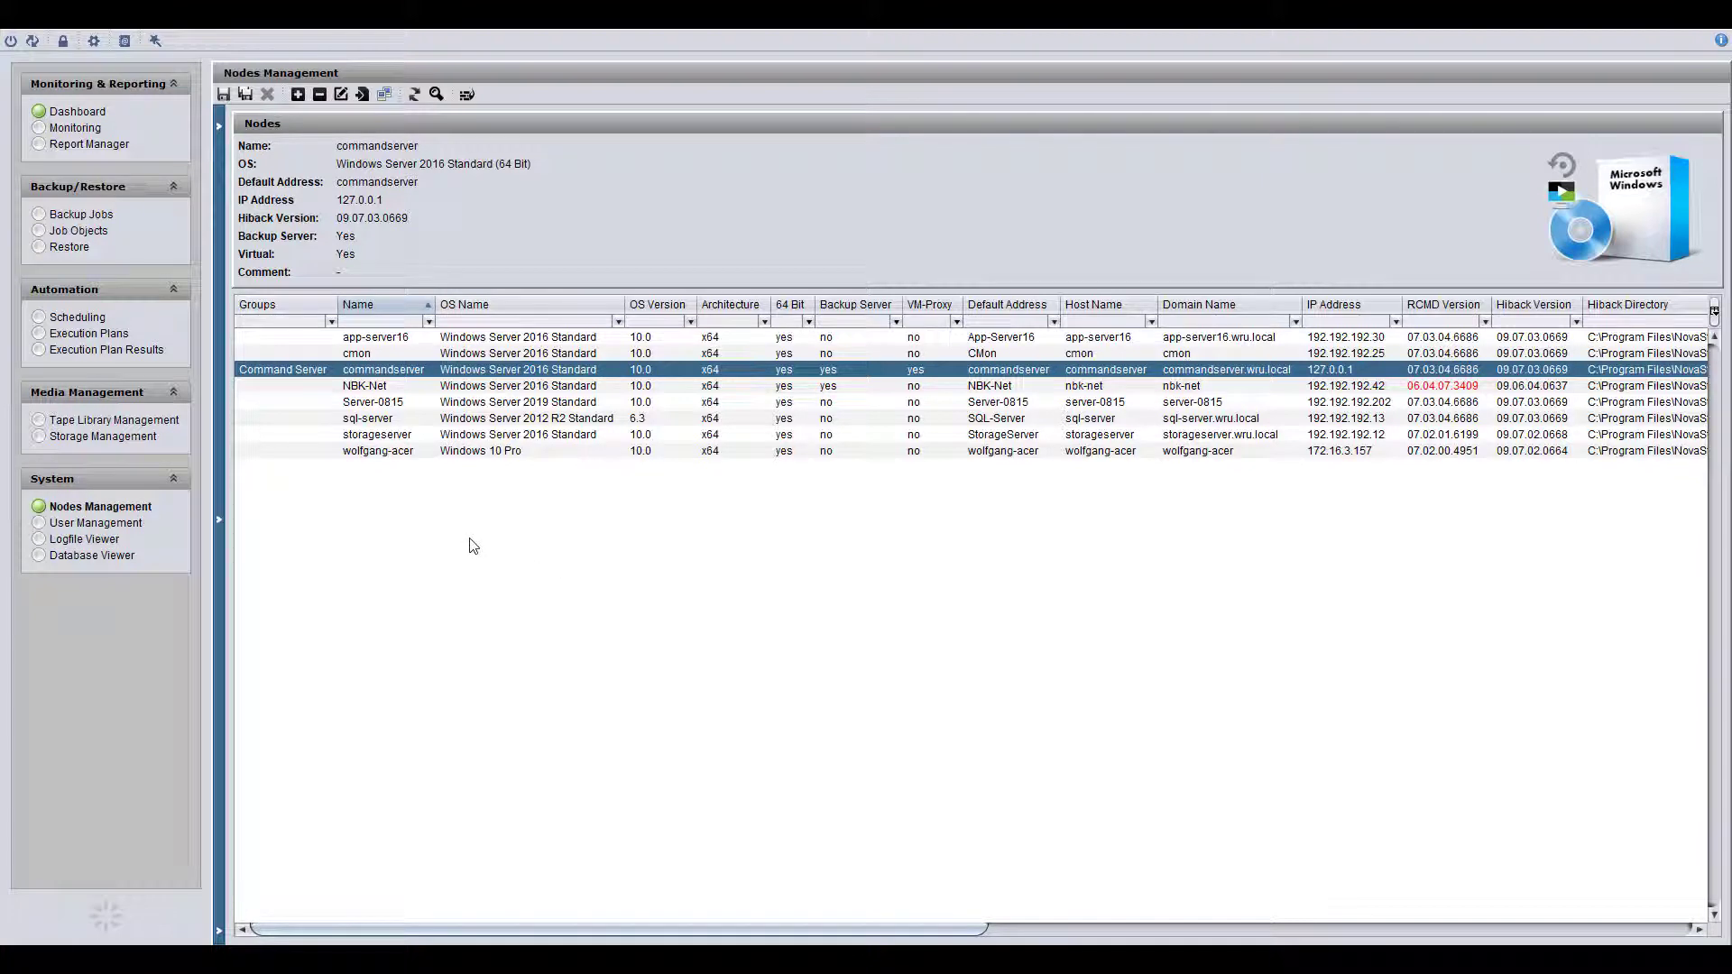
- Start a new VMware virtual machine backup job among the backup jobs
{"action": "left_click", "coordinate": [87, 220]}
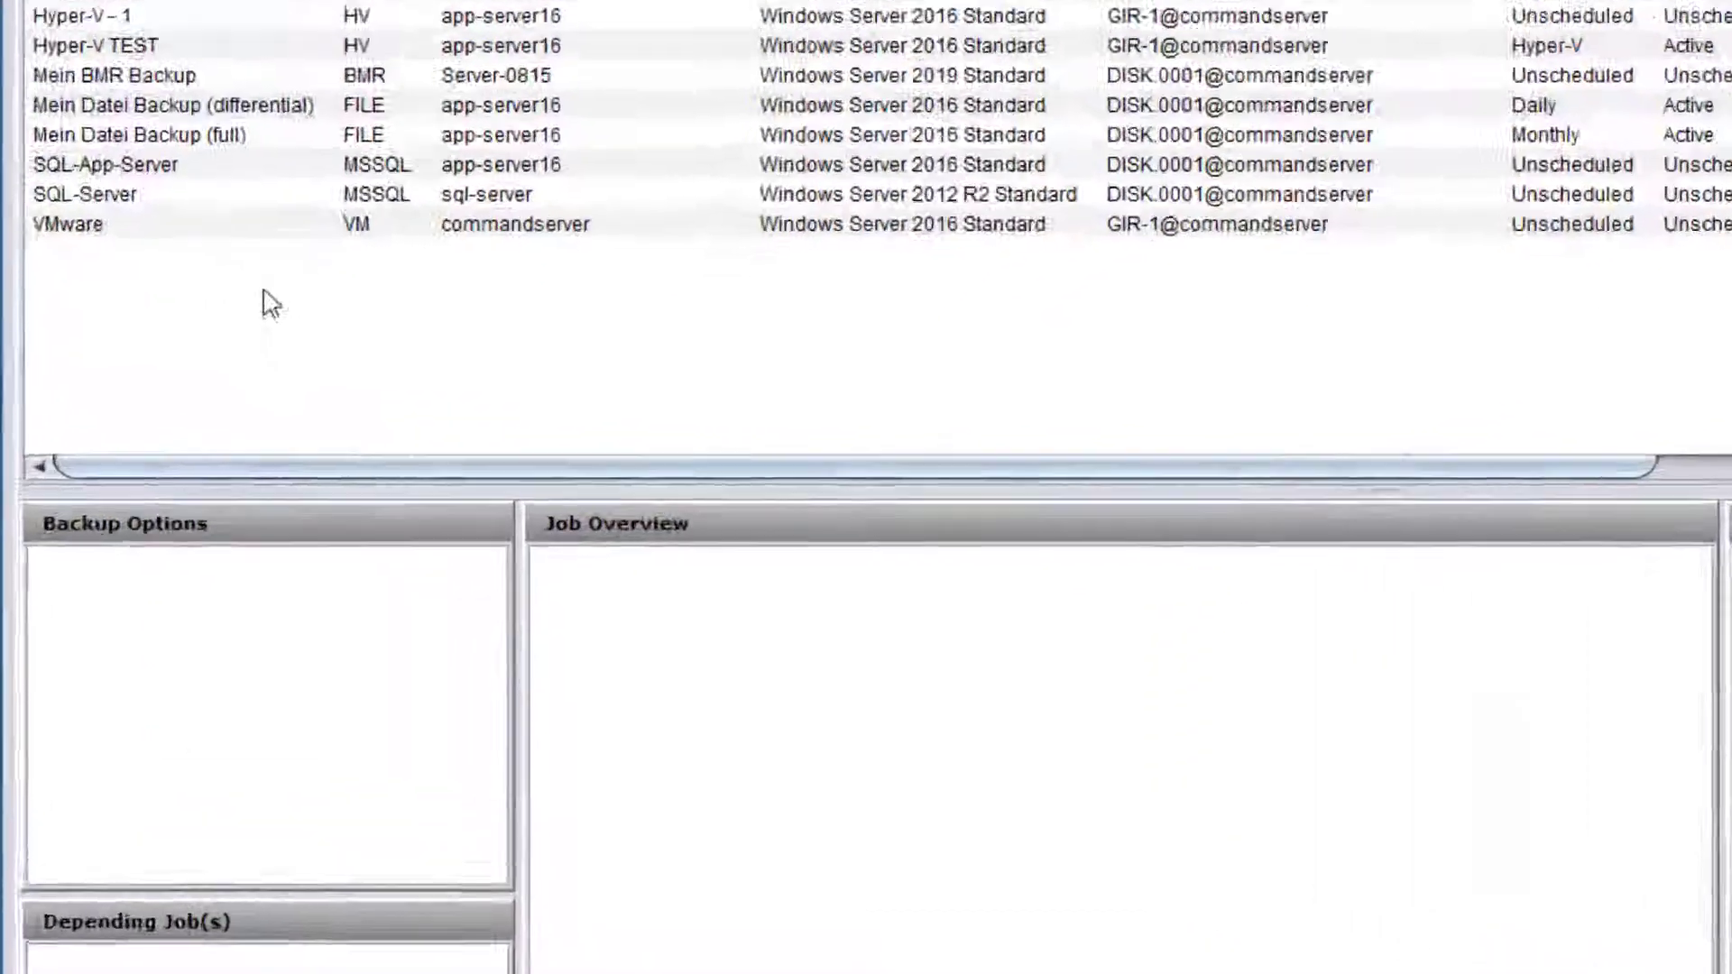
{"action": "right_click", "coordinate": [368, 458]}
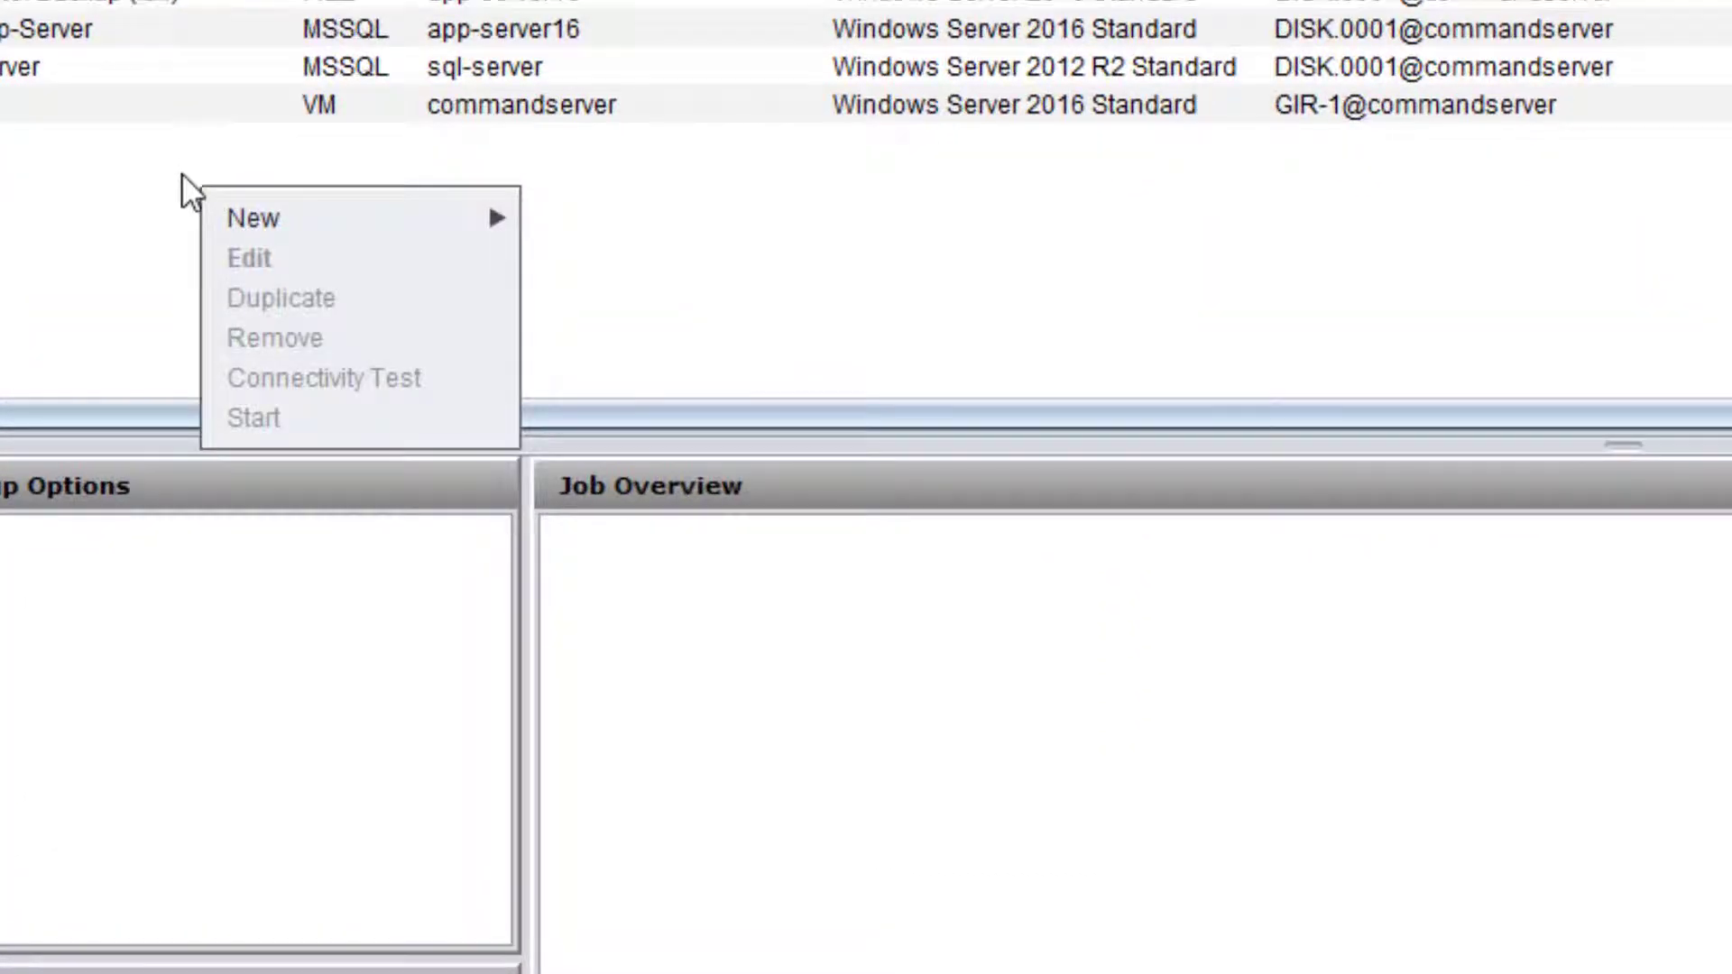
{"action": "mouse_move", "coordinate": [316, 216]}
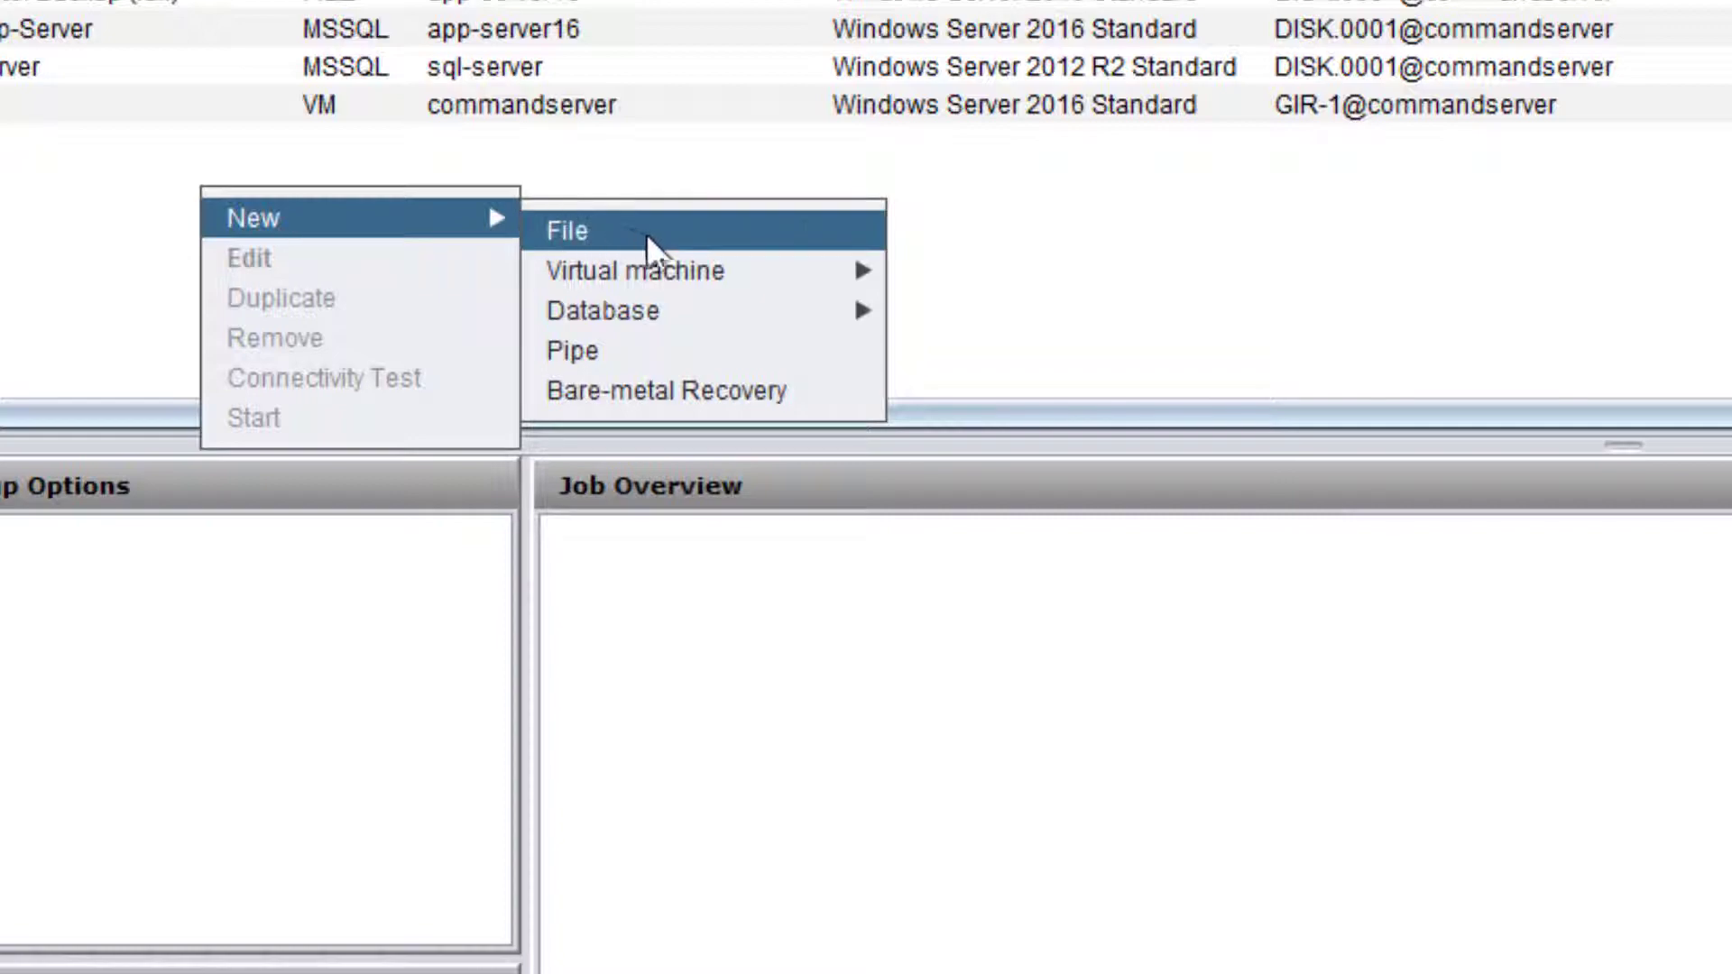
{"action": "mouse_move", "coordinate": [713, 271]}
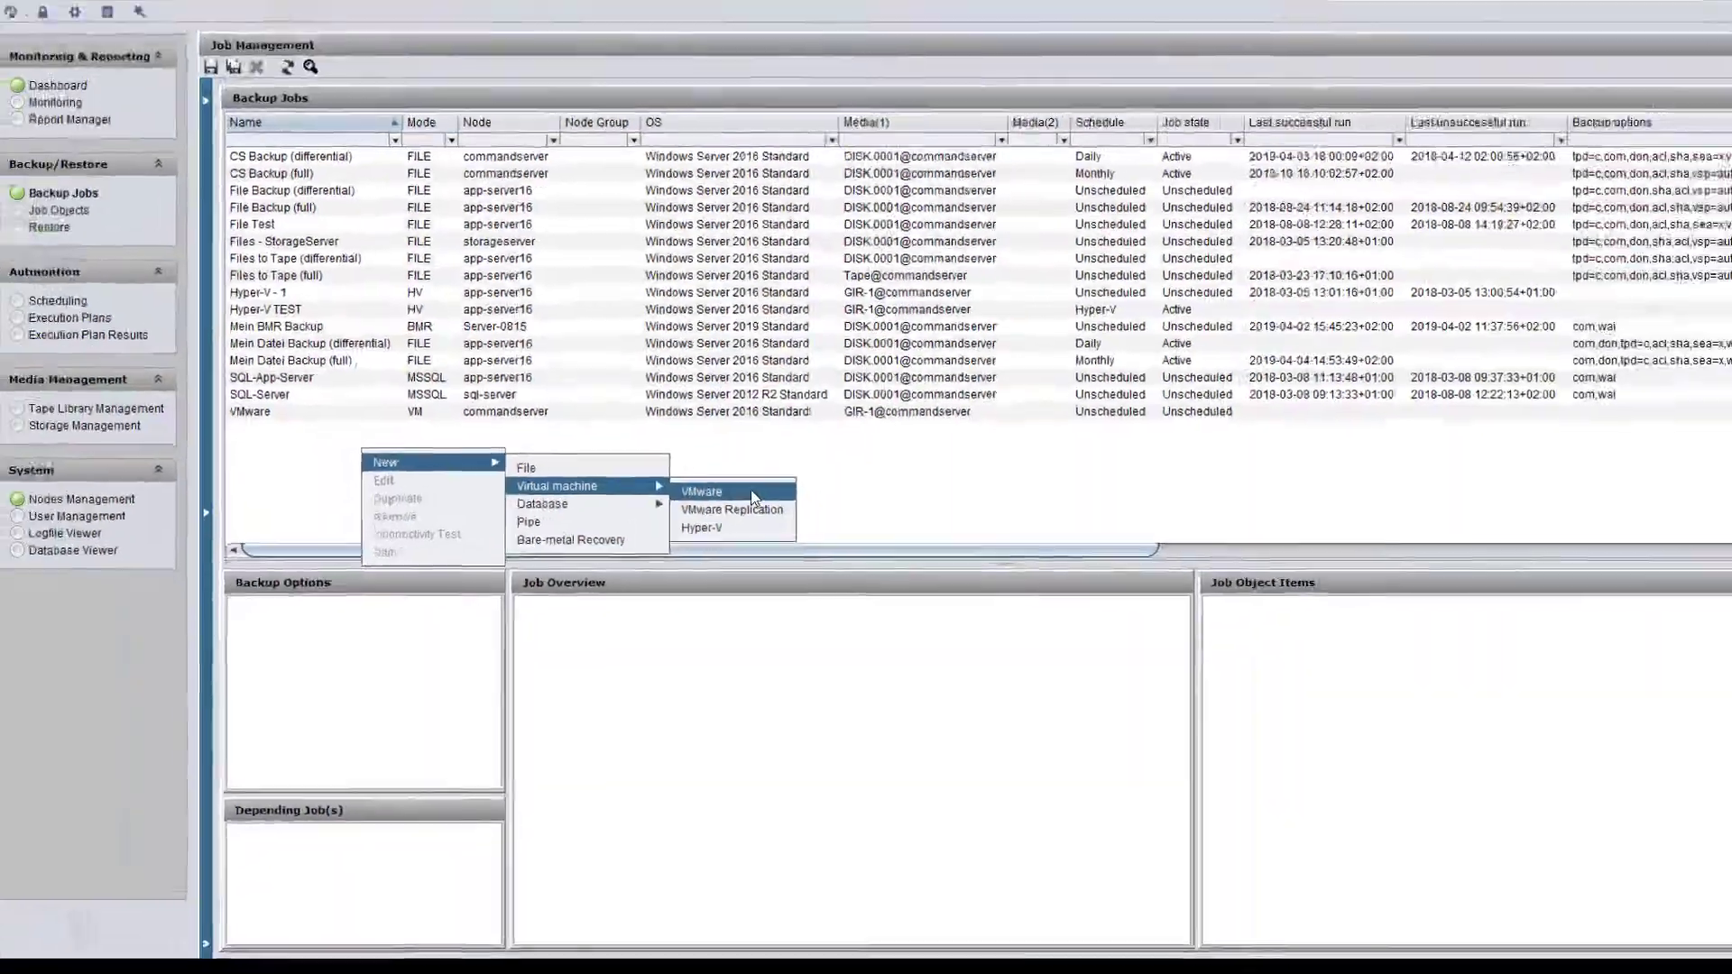
{"action": "left_click", "coordinate": [1068, 281]}
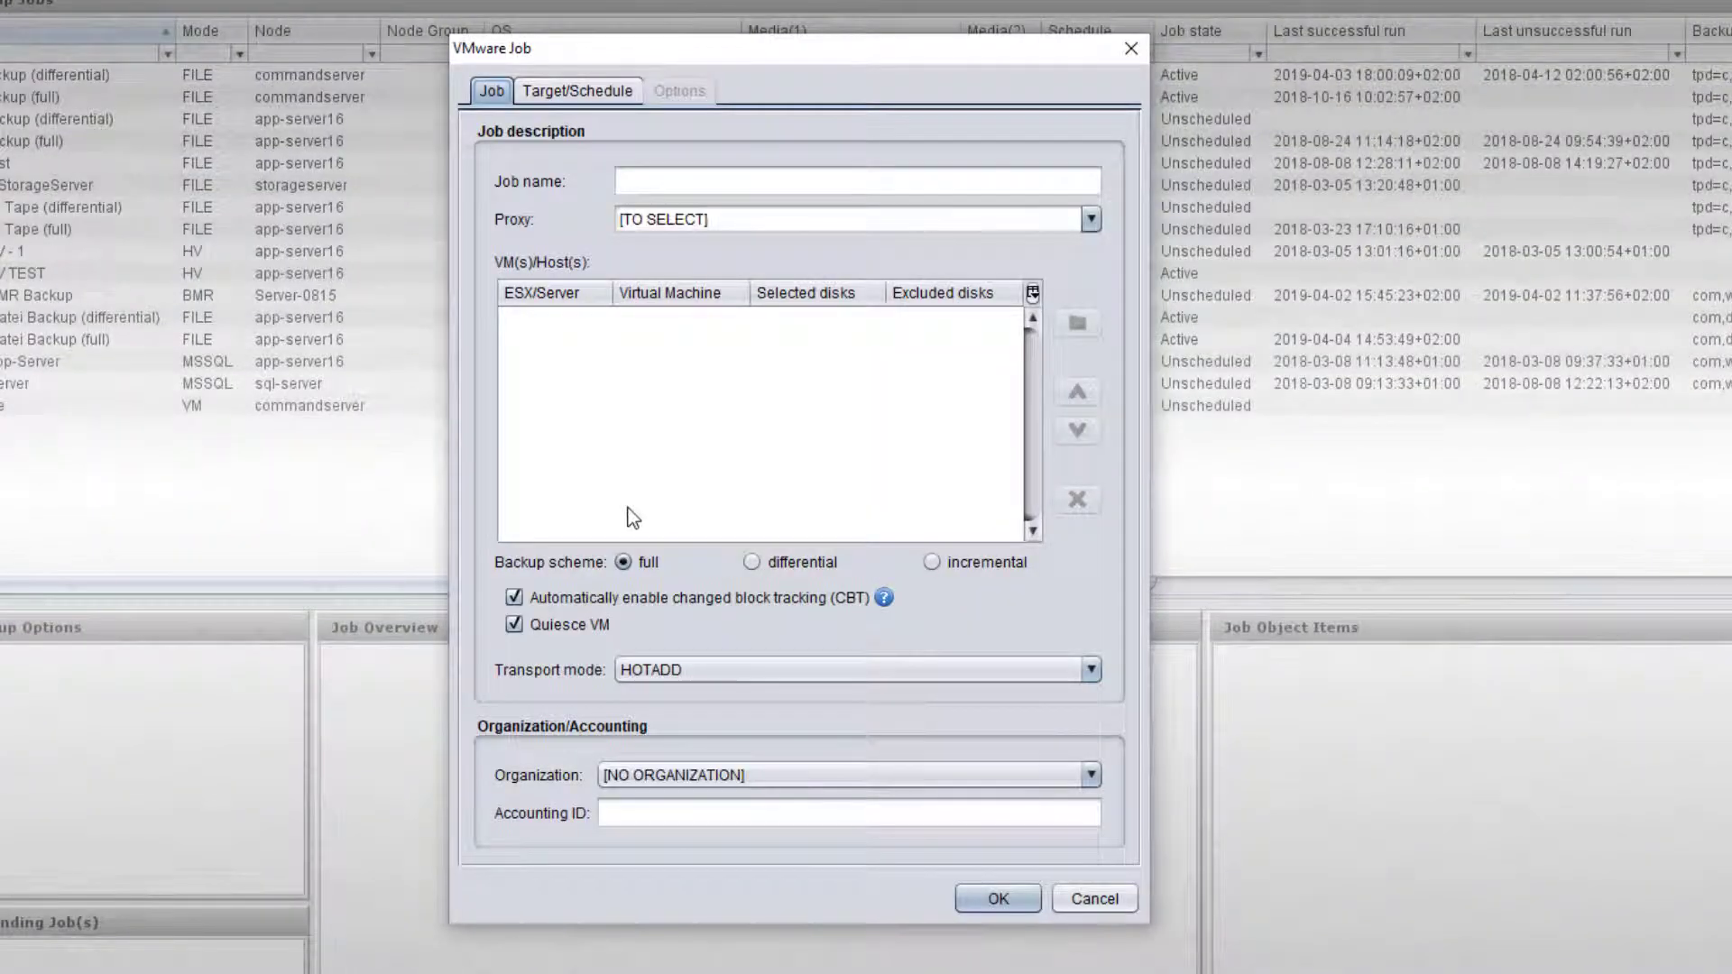
- Name the job "Mein VMware Backup" and choose commandserver (windows) as its proxy
{"action": "left_click", "coordinate": [647, 181]}
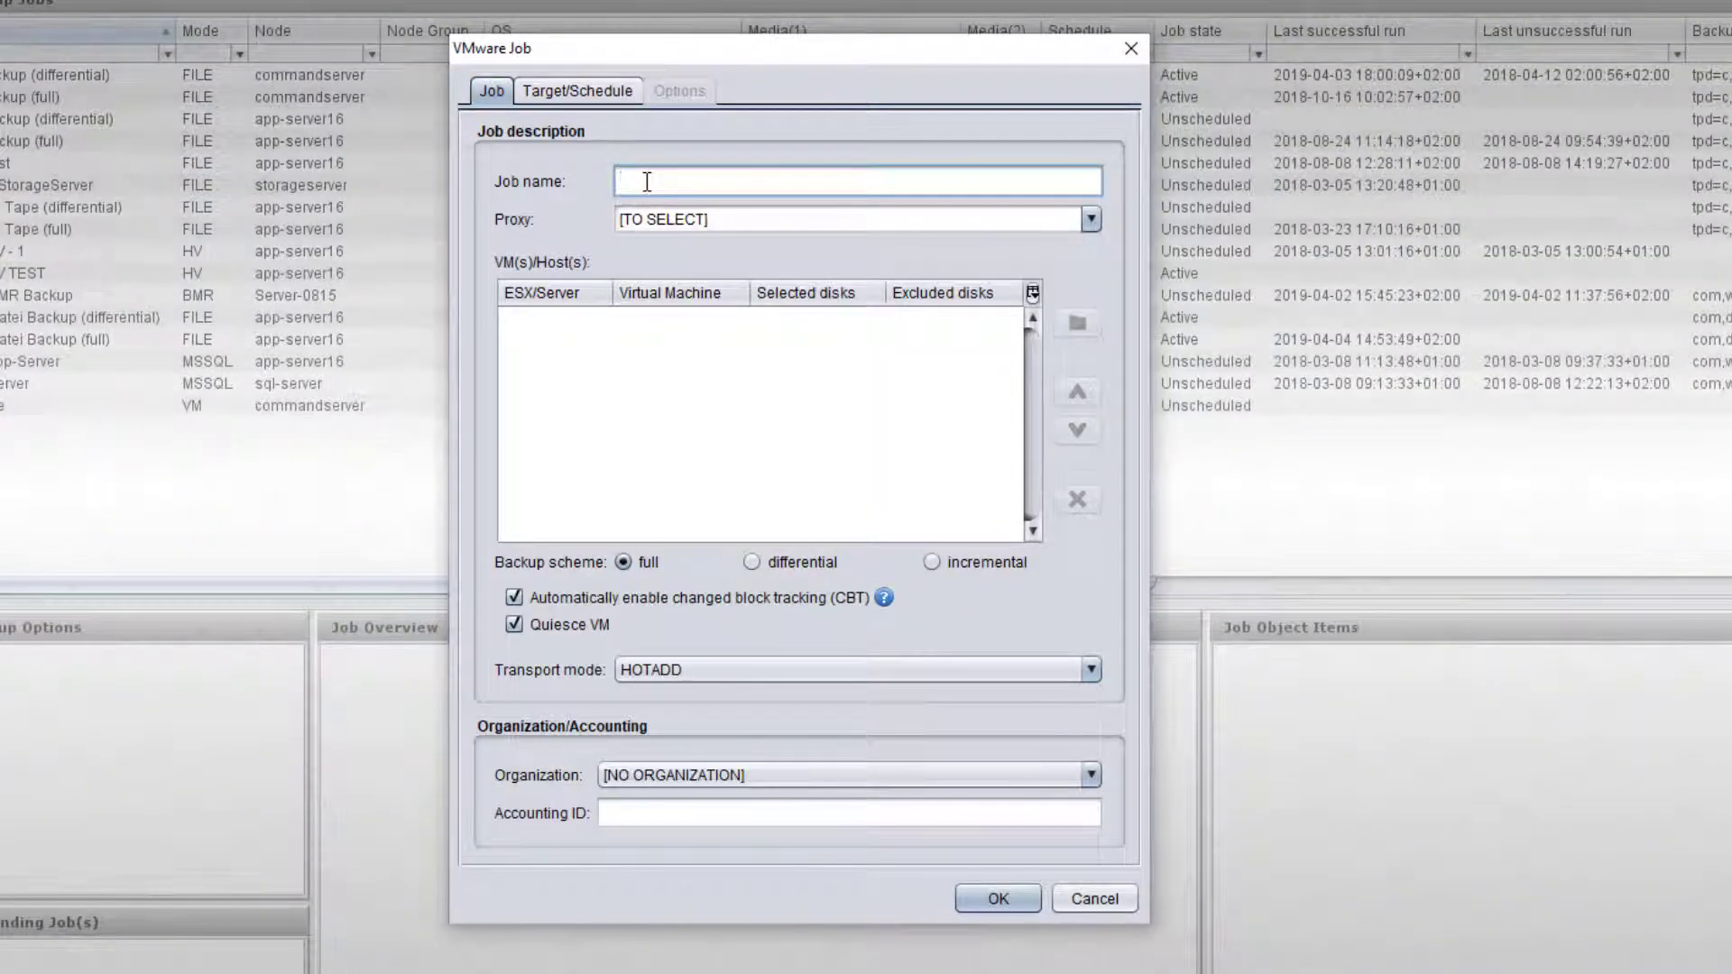
{"action": "type", "text": "Mein VMware Backup"}
{"action": "left_click", "coordinate": [1089, 230]}
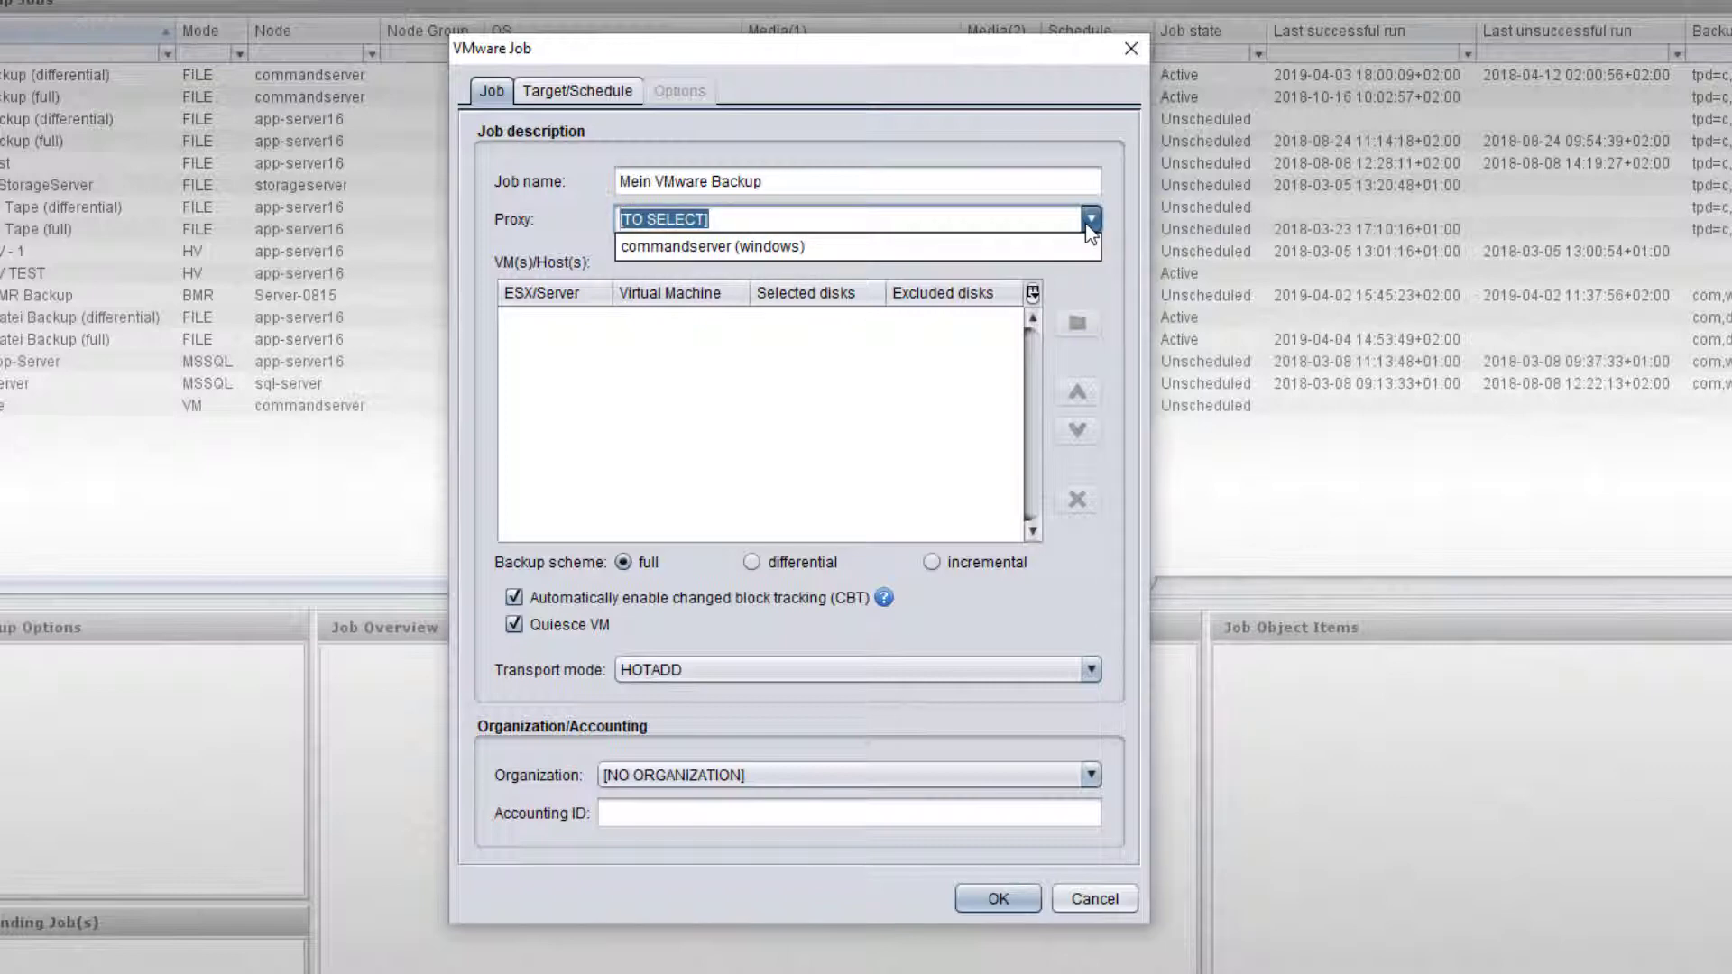
{"action": "left_click", "coordinate": [796, 248]}
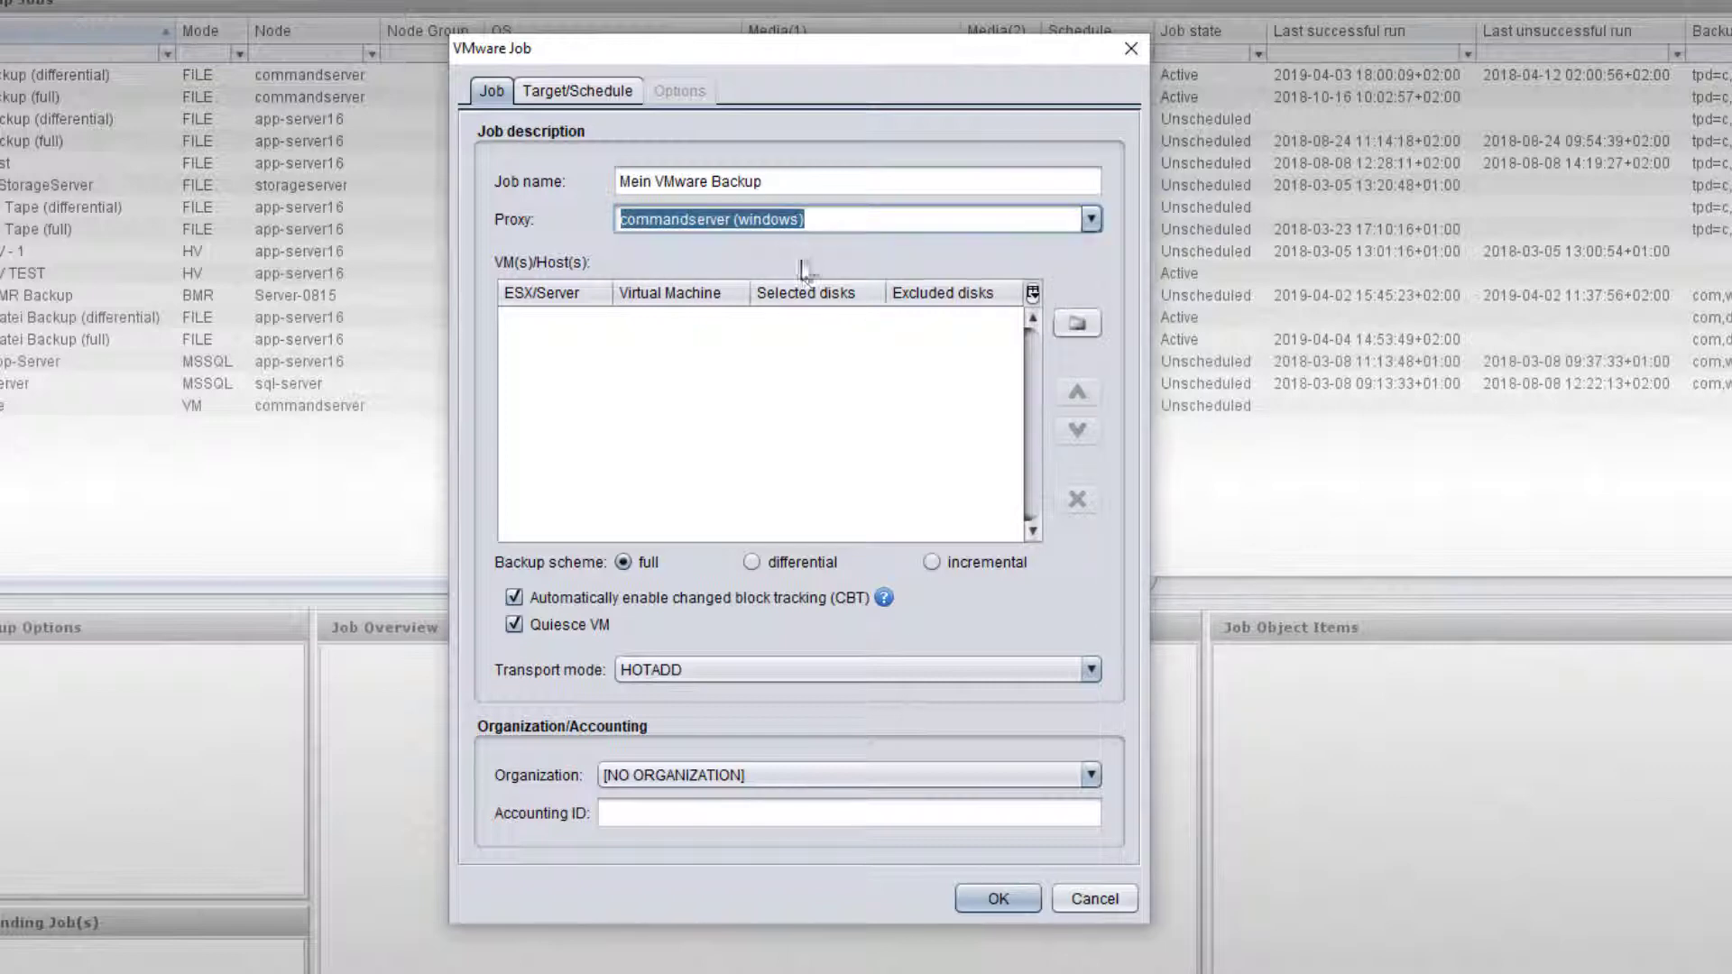
- Select the Windows Server 2012 R2 VM on host 192.192.192.60 for backup, excluding its 150.0 GiB disk SCSI(0:3)
{"action": "left_click", "coordinate": [1077, 323]}
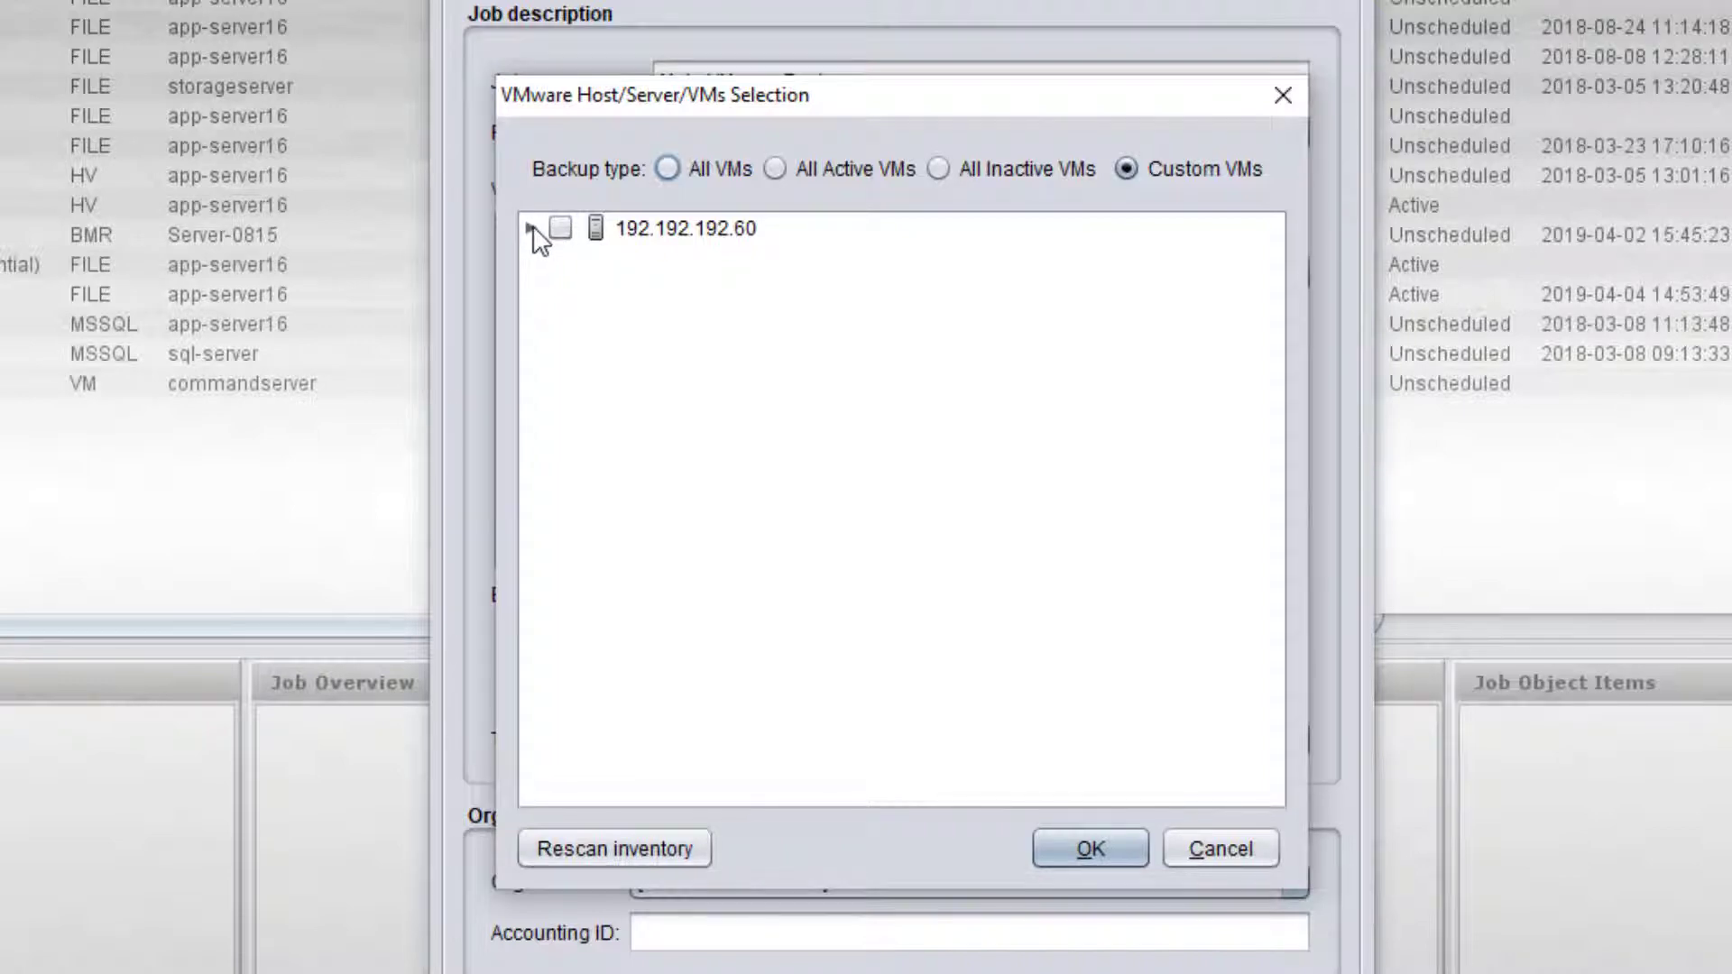
{"action": "left_click", "coordinate": [532, 229]}
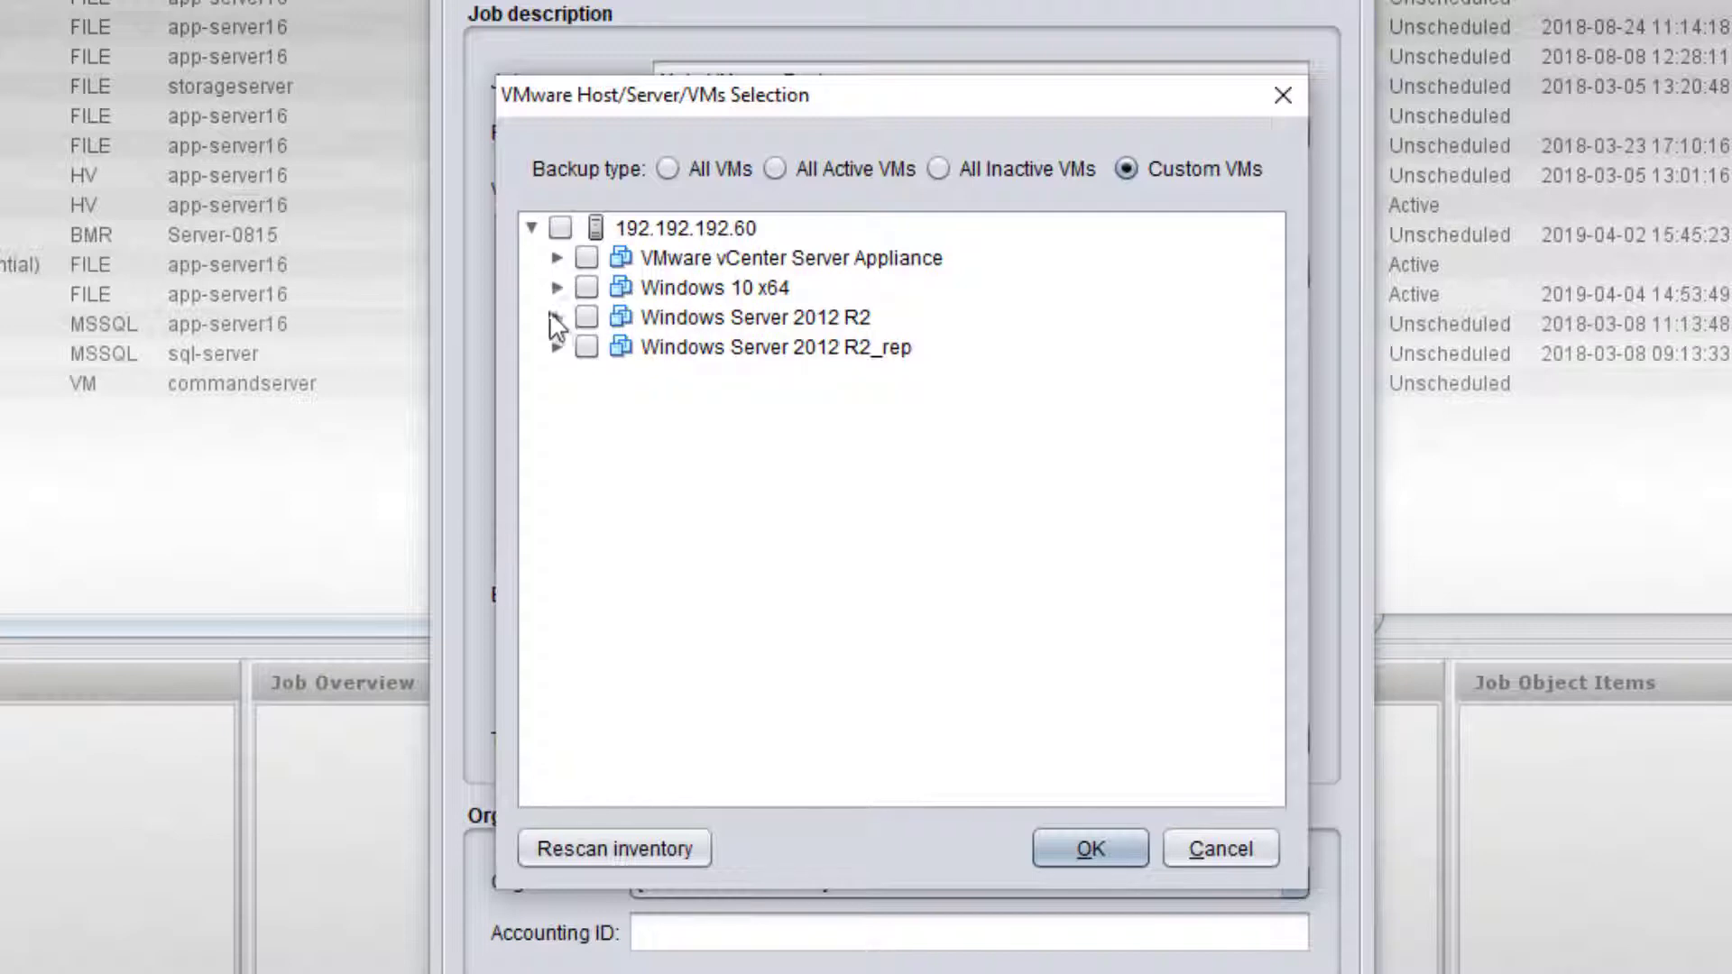
{"action": "left_click", "coordinate": [681, 314]}
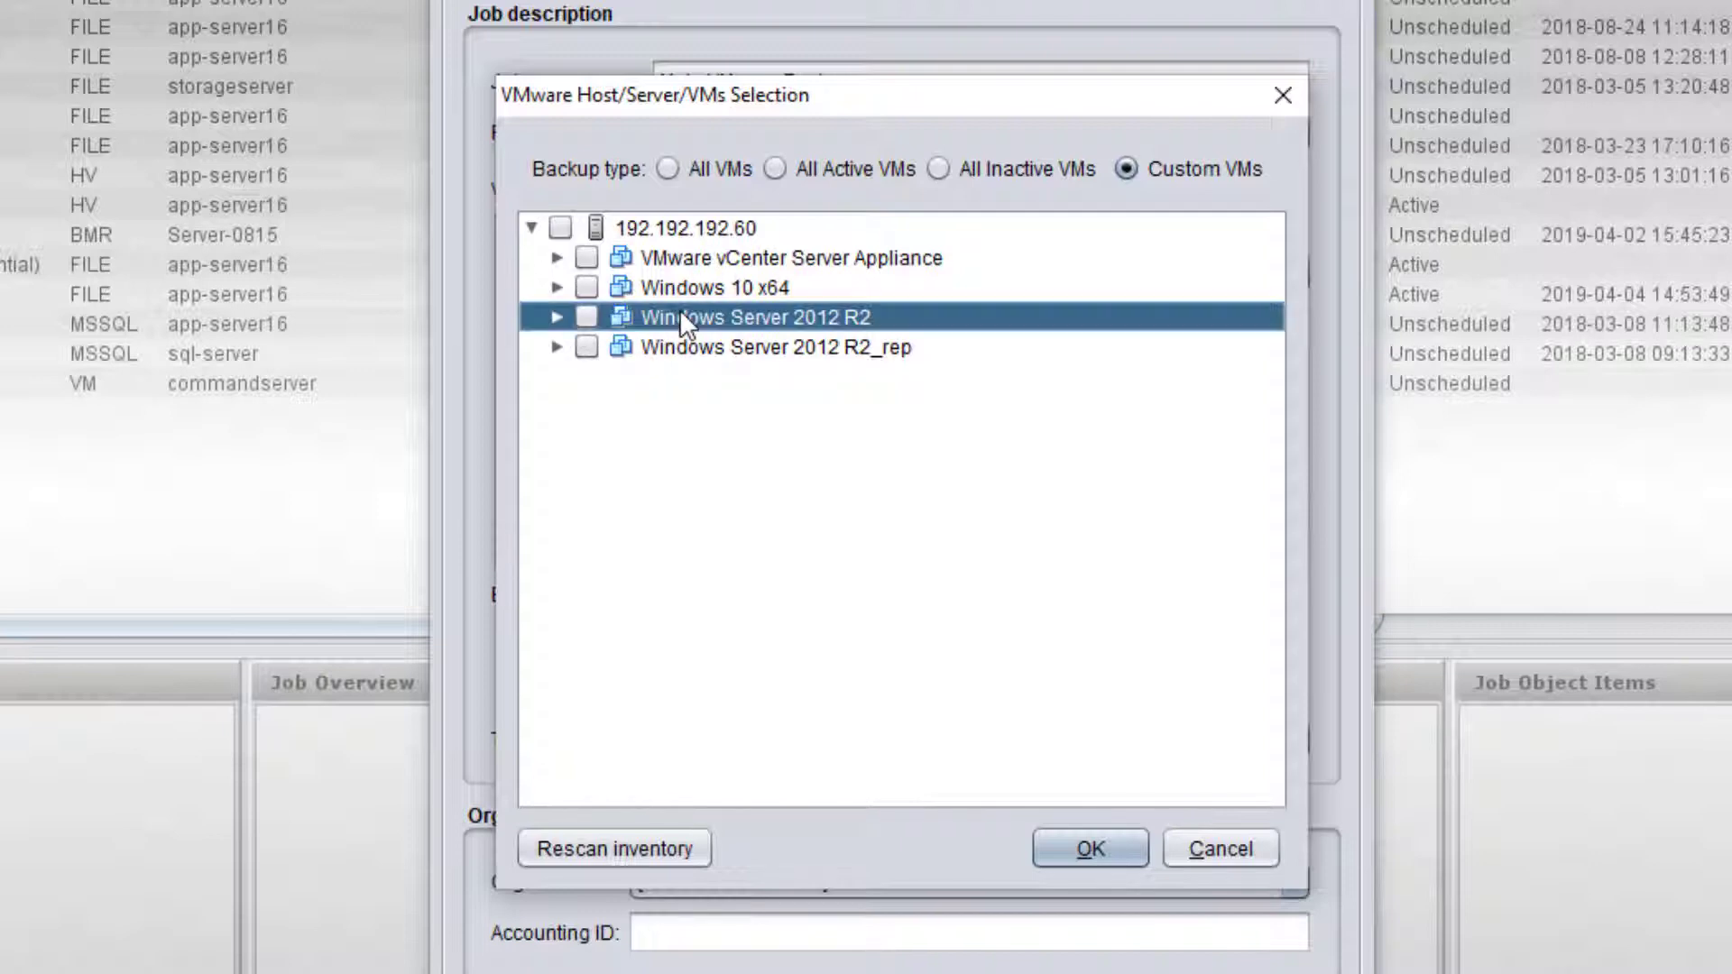
{"action": "left_click", "coordinate": [586, 318]}
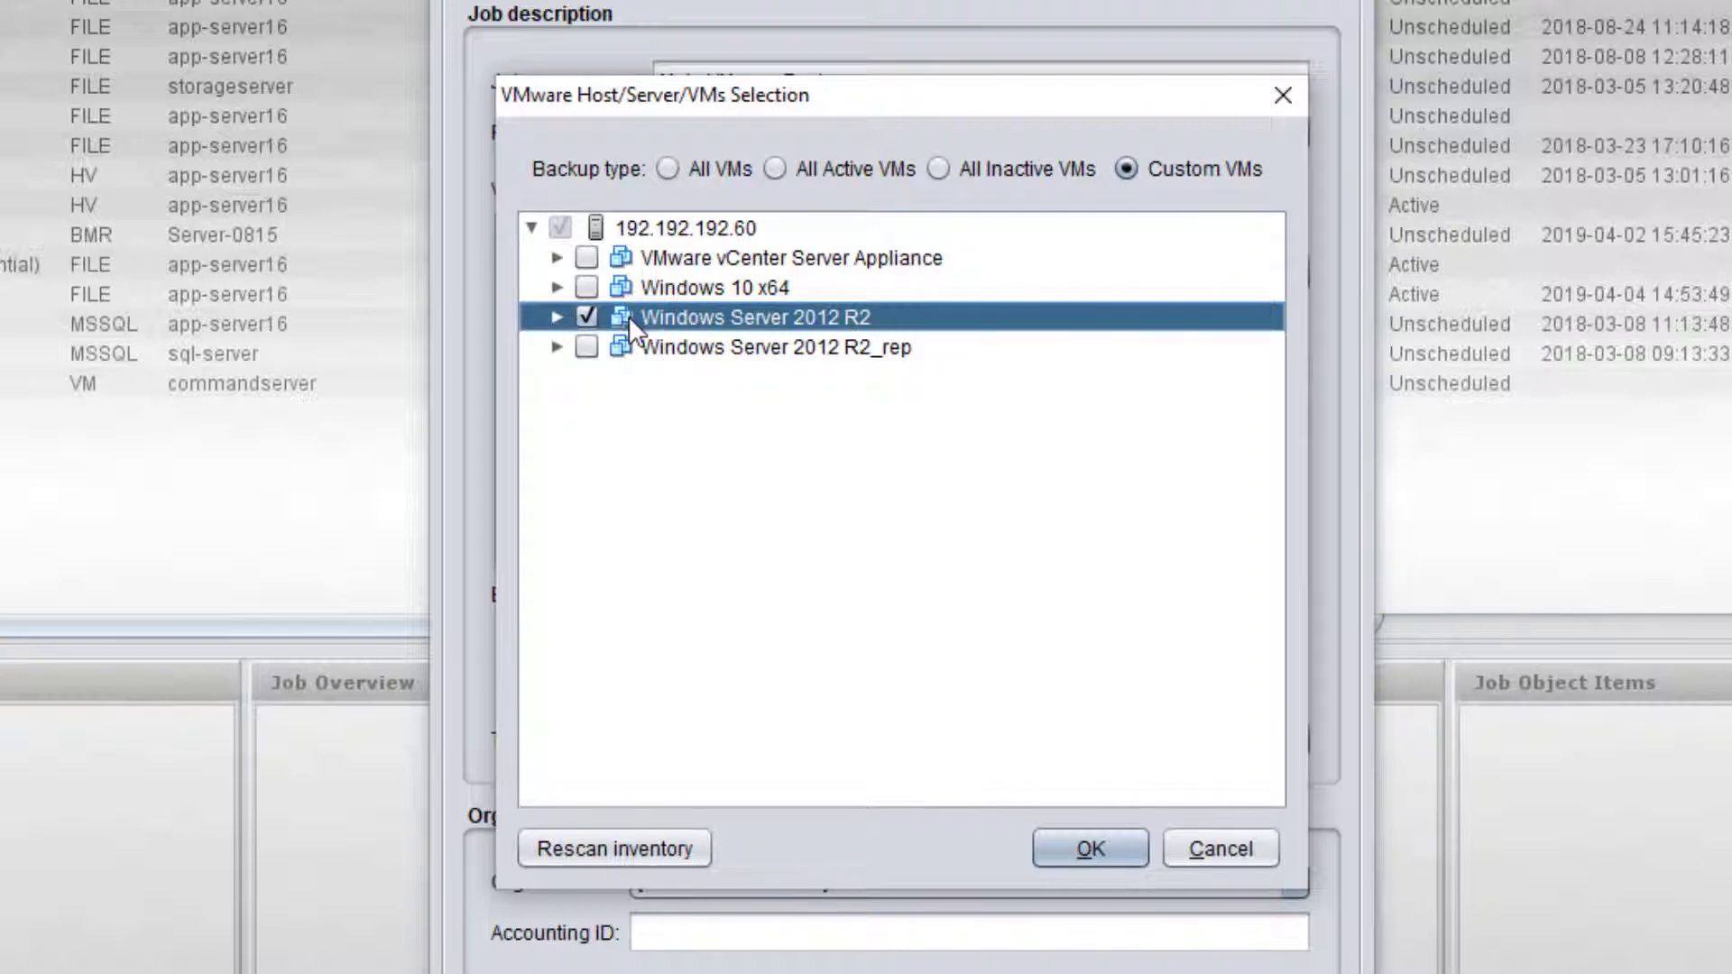
{"action": "left_click", "coordinate": [559, 316]}
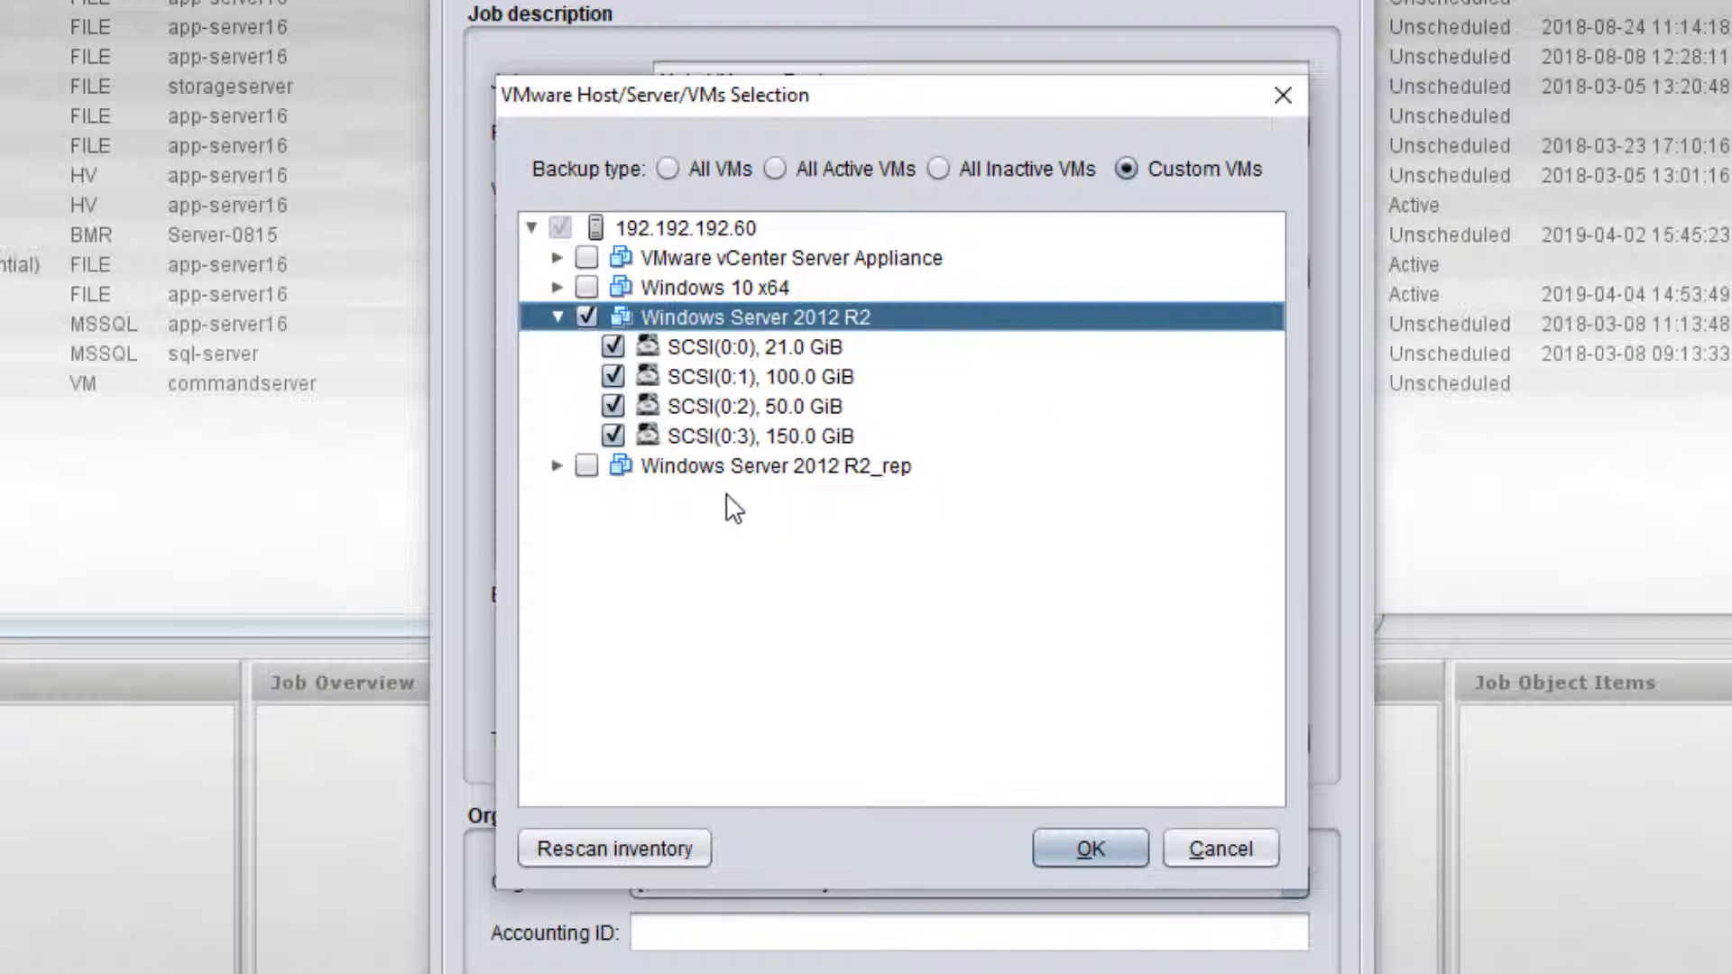
{"action": "left_click", "coordinate": [688, 439]}
{"action": "left_click", "coordinate": [613, 436]}
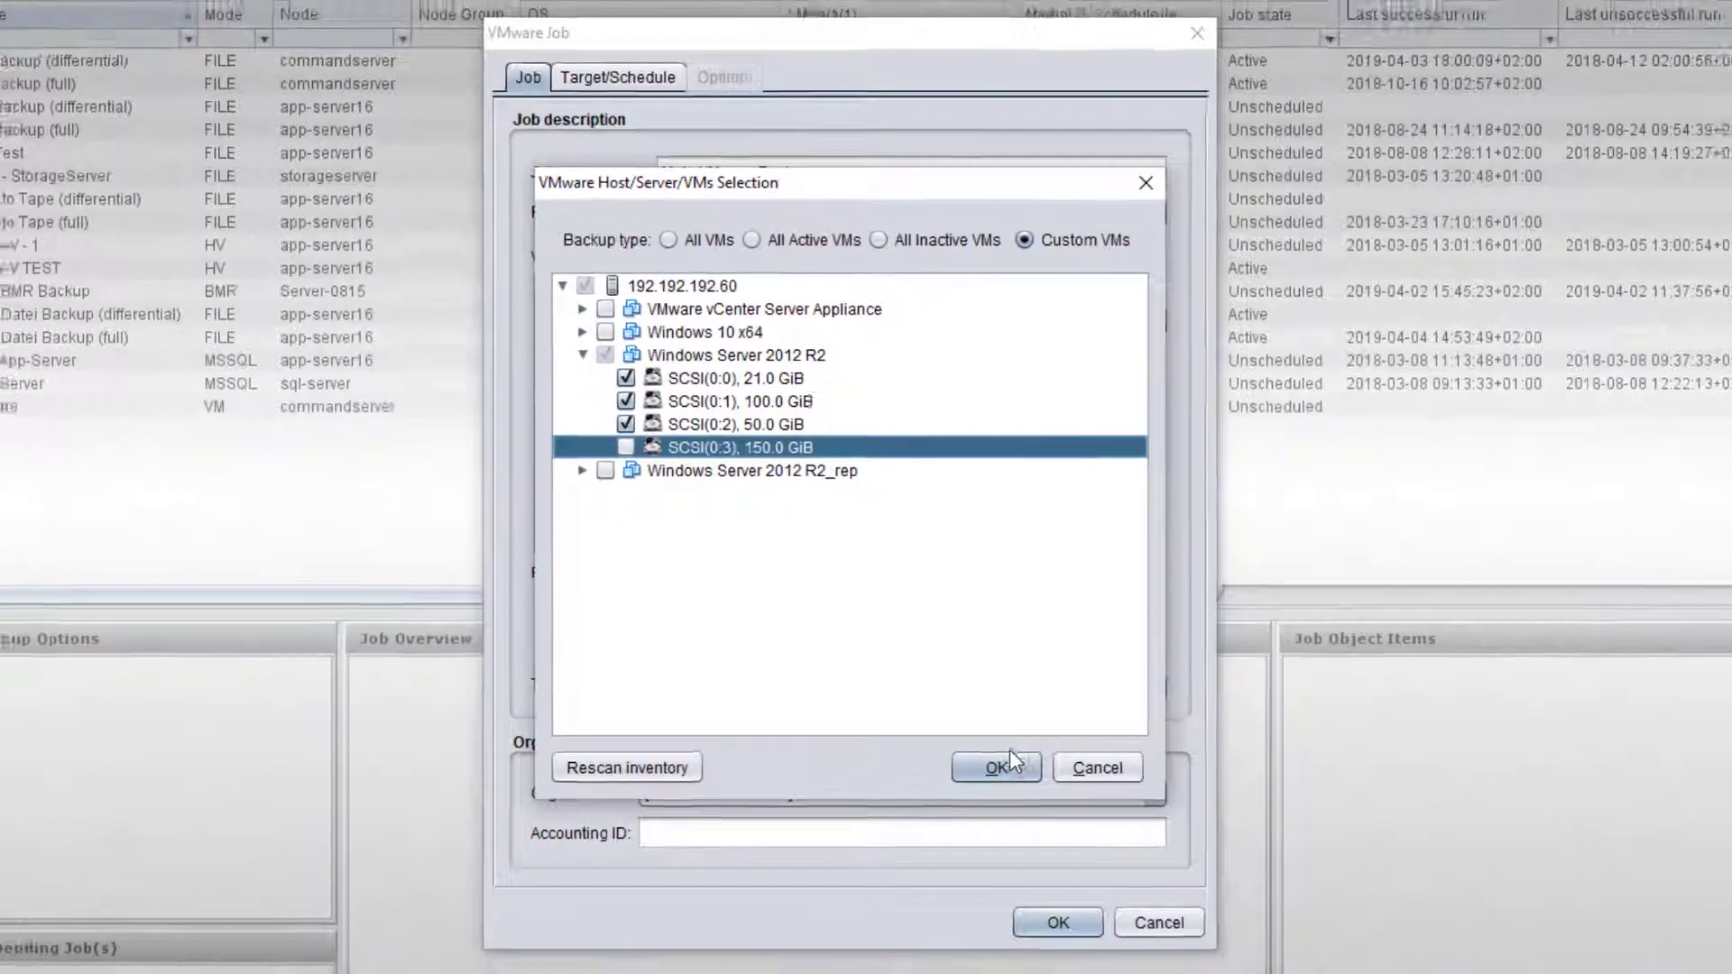
{"action": "left_click", "coordinate": [1090, 849]}
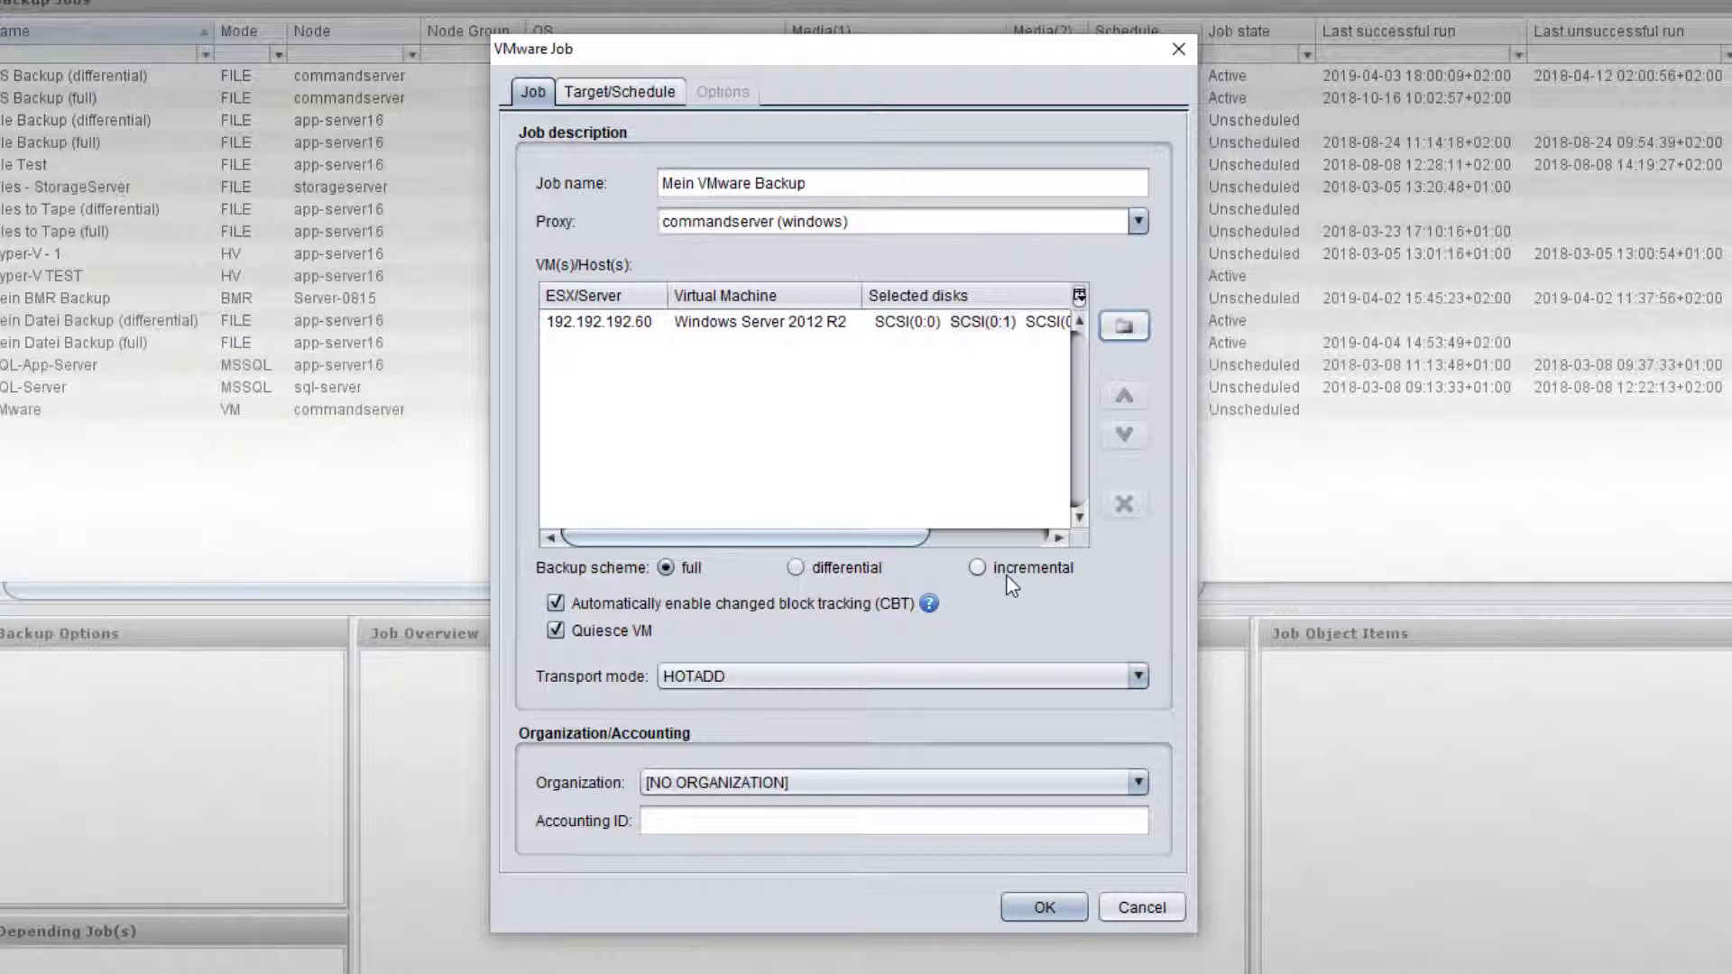
- Set the backup scheme to incremental and review the transport modes, keeping HOTADD
{"action": "left_click", "coordinate": [984, 570]}
{"action": "left_click", "coordinate": [1139, 678]}
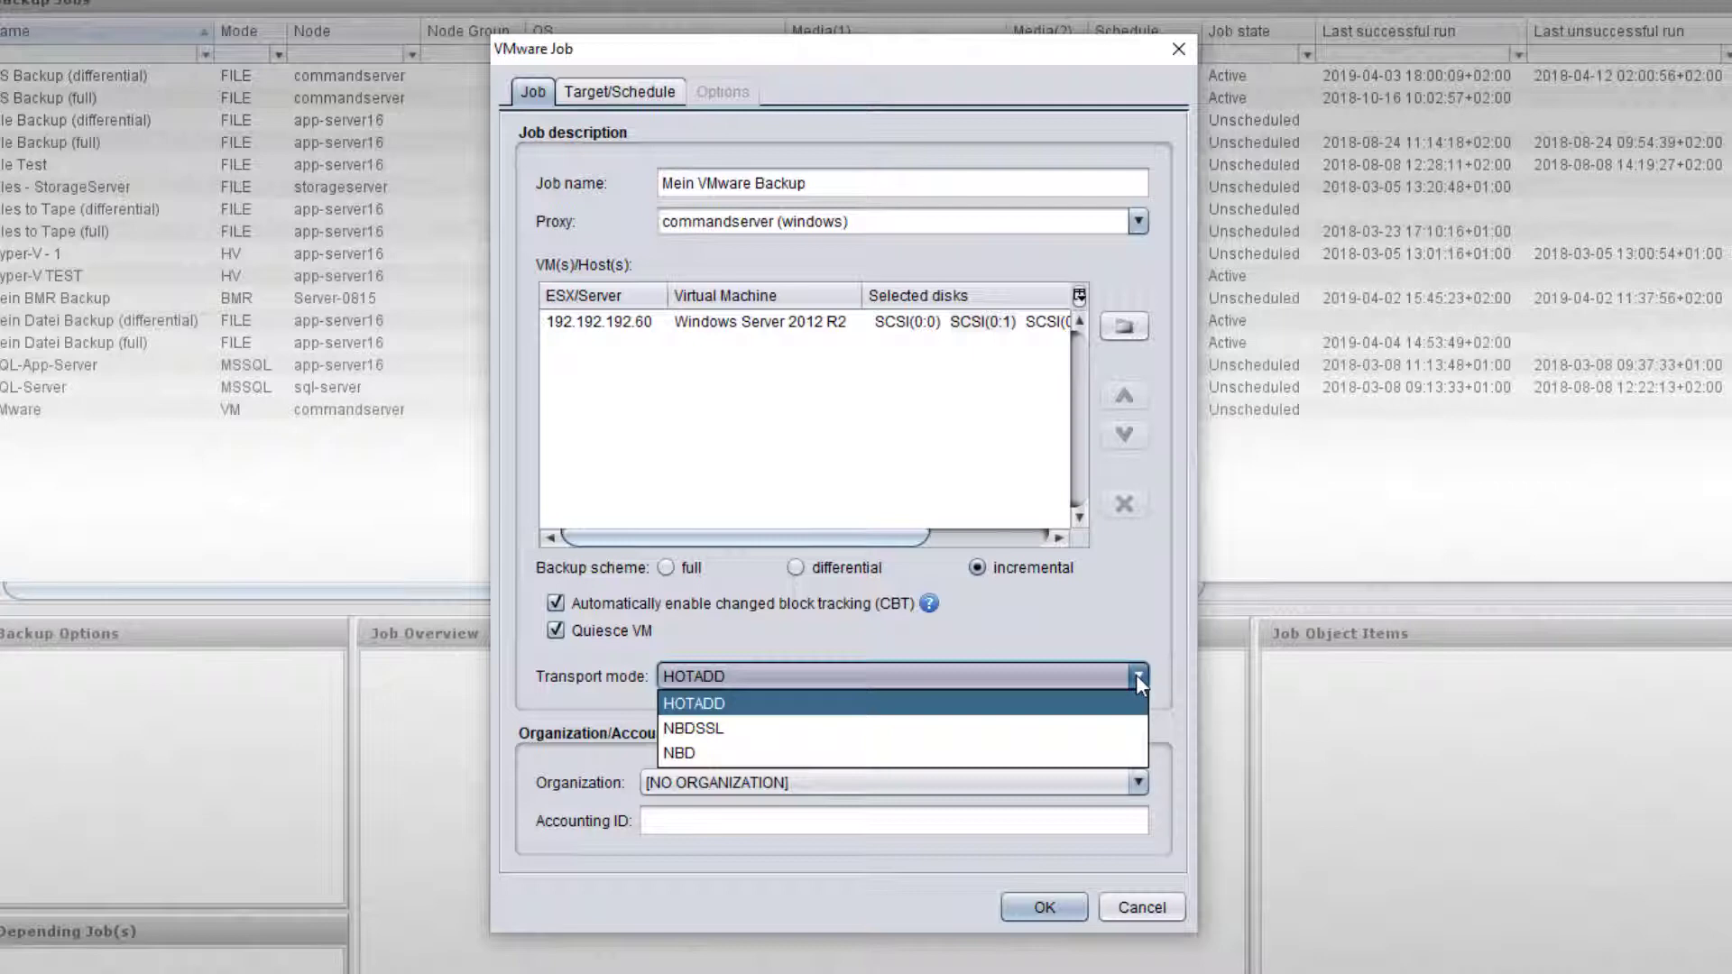
{"action": "left_click", "coordinate": [1135, 674]}
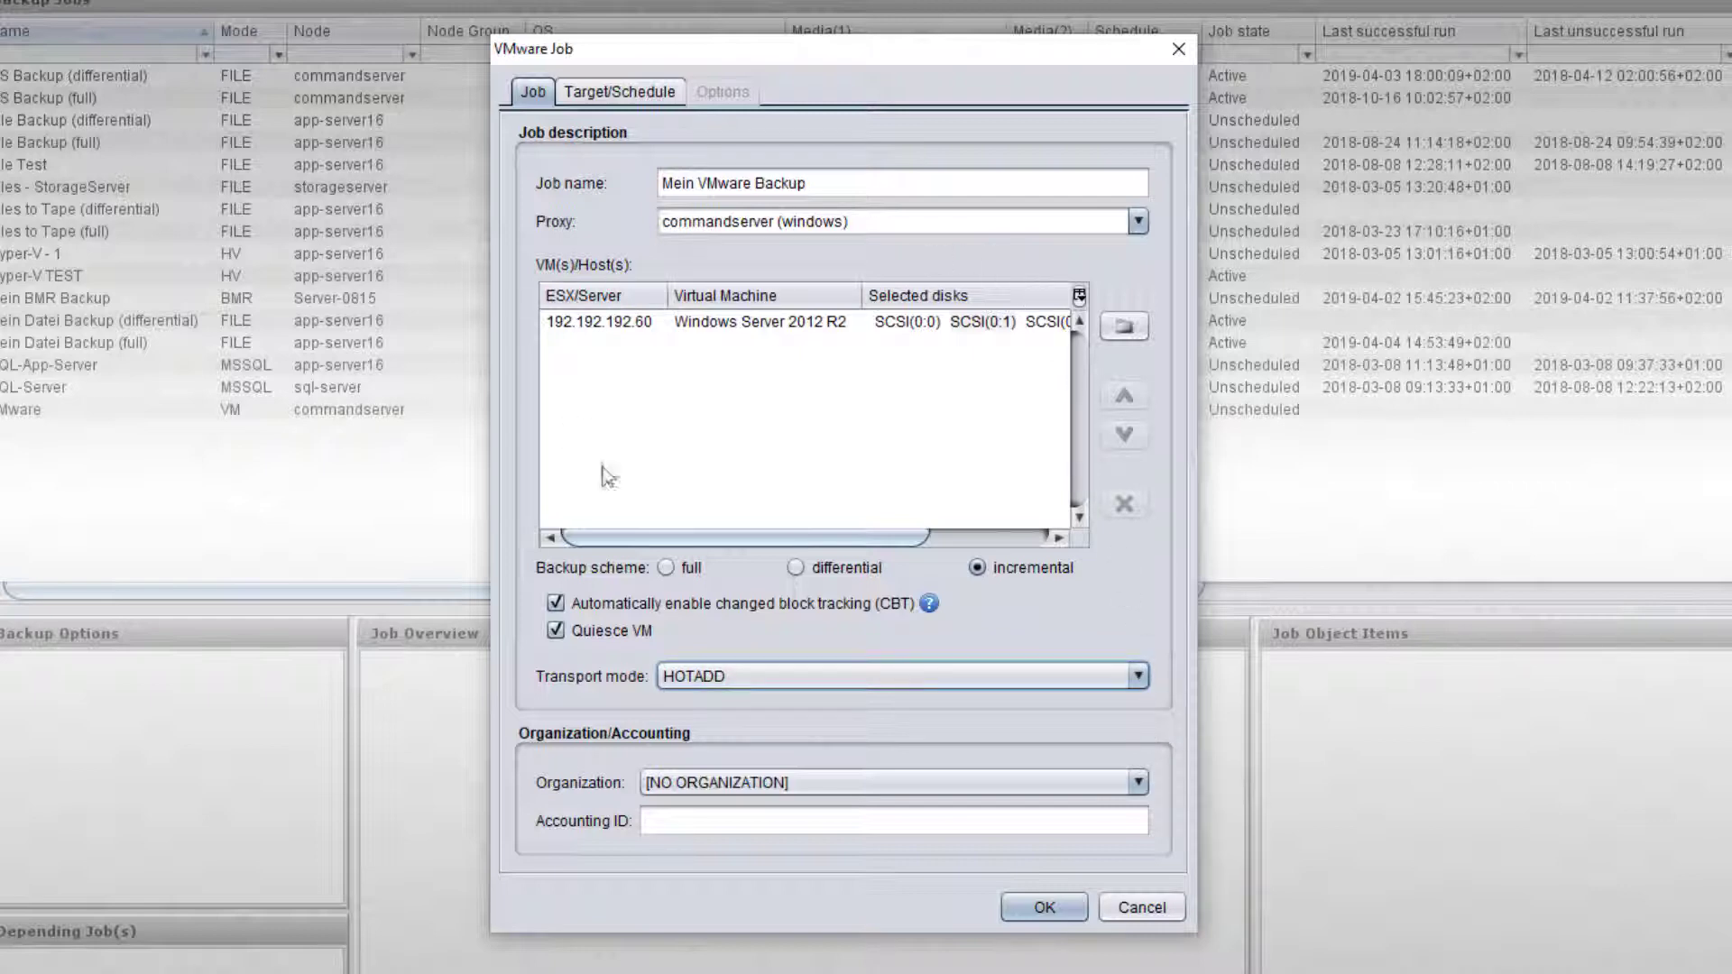
- Choose the GIR disk pool GIR-1@commandserver as the job's Media Pool 1 target
{"action": "left_click", "coordinate": [620, 97]}
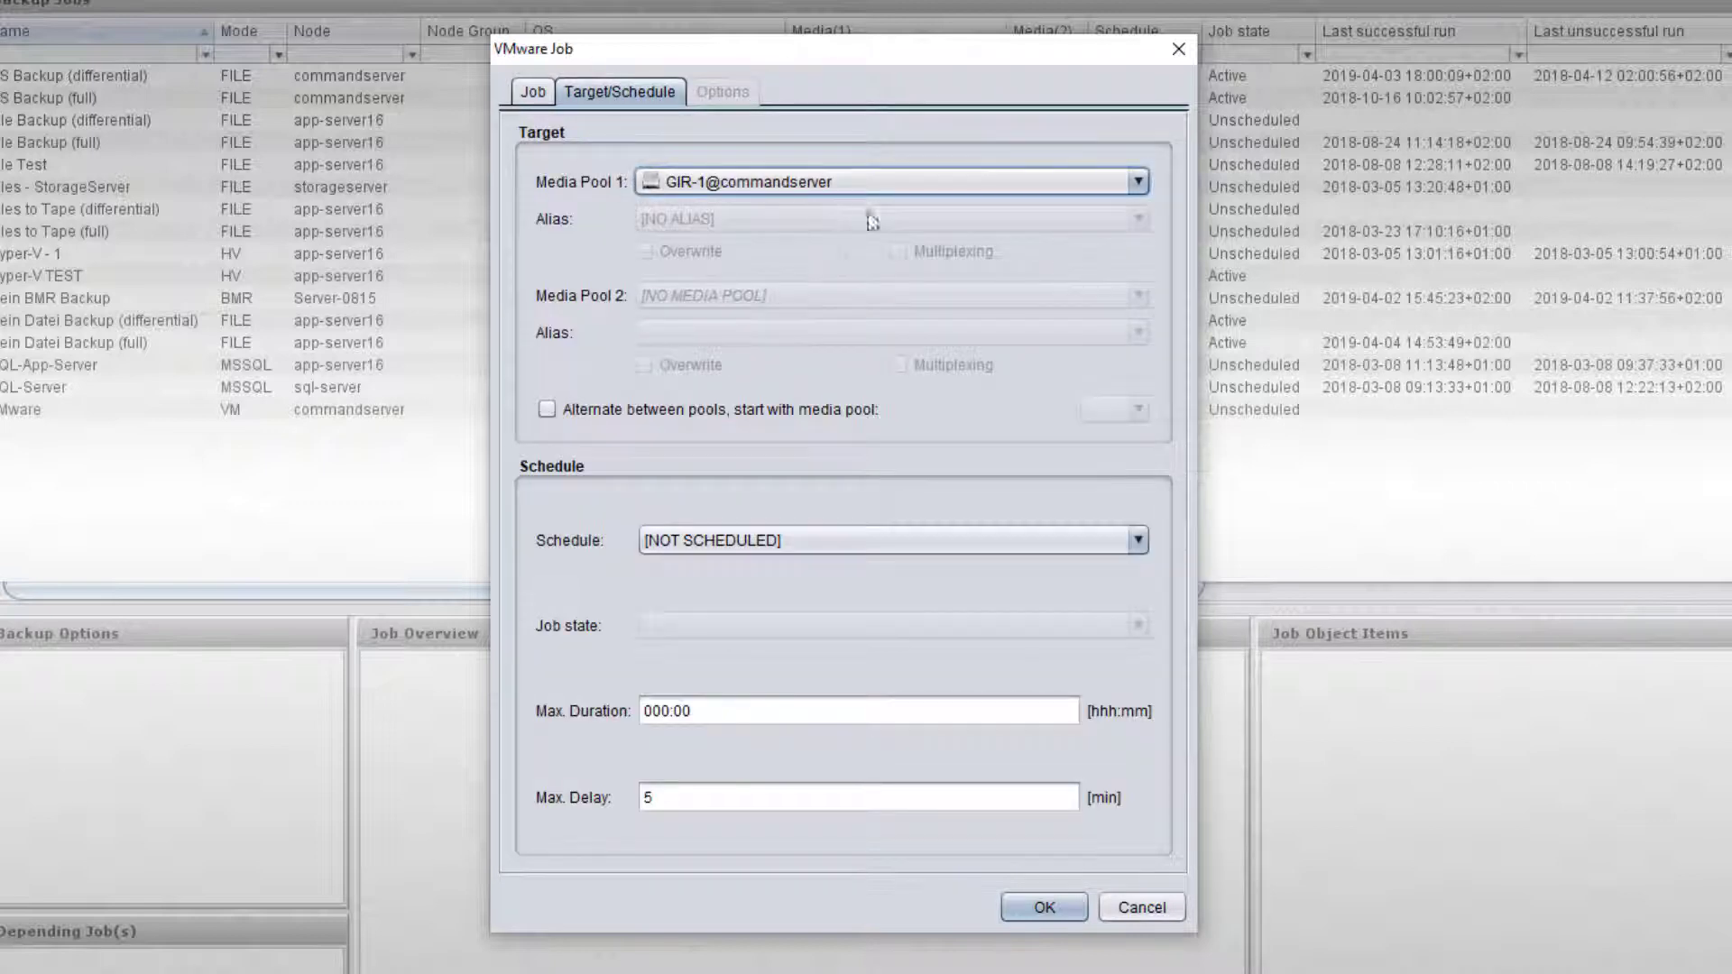
{"action": "left_click", "coordinate": [1140, 181]}
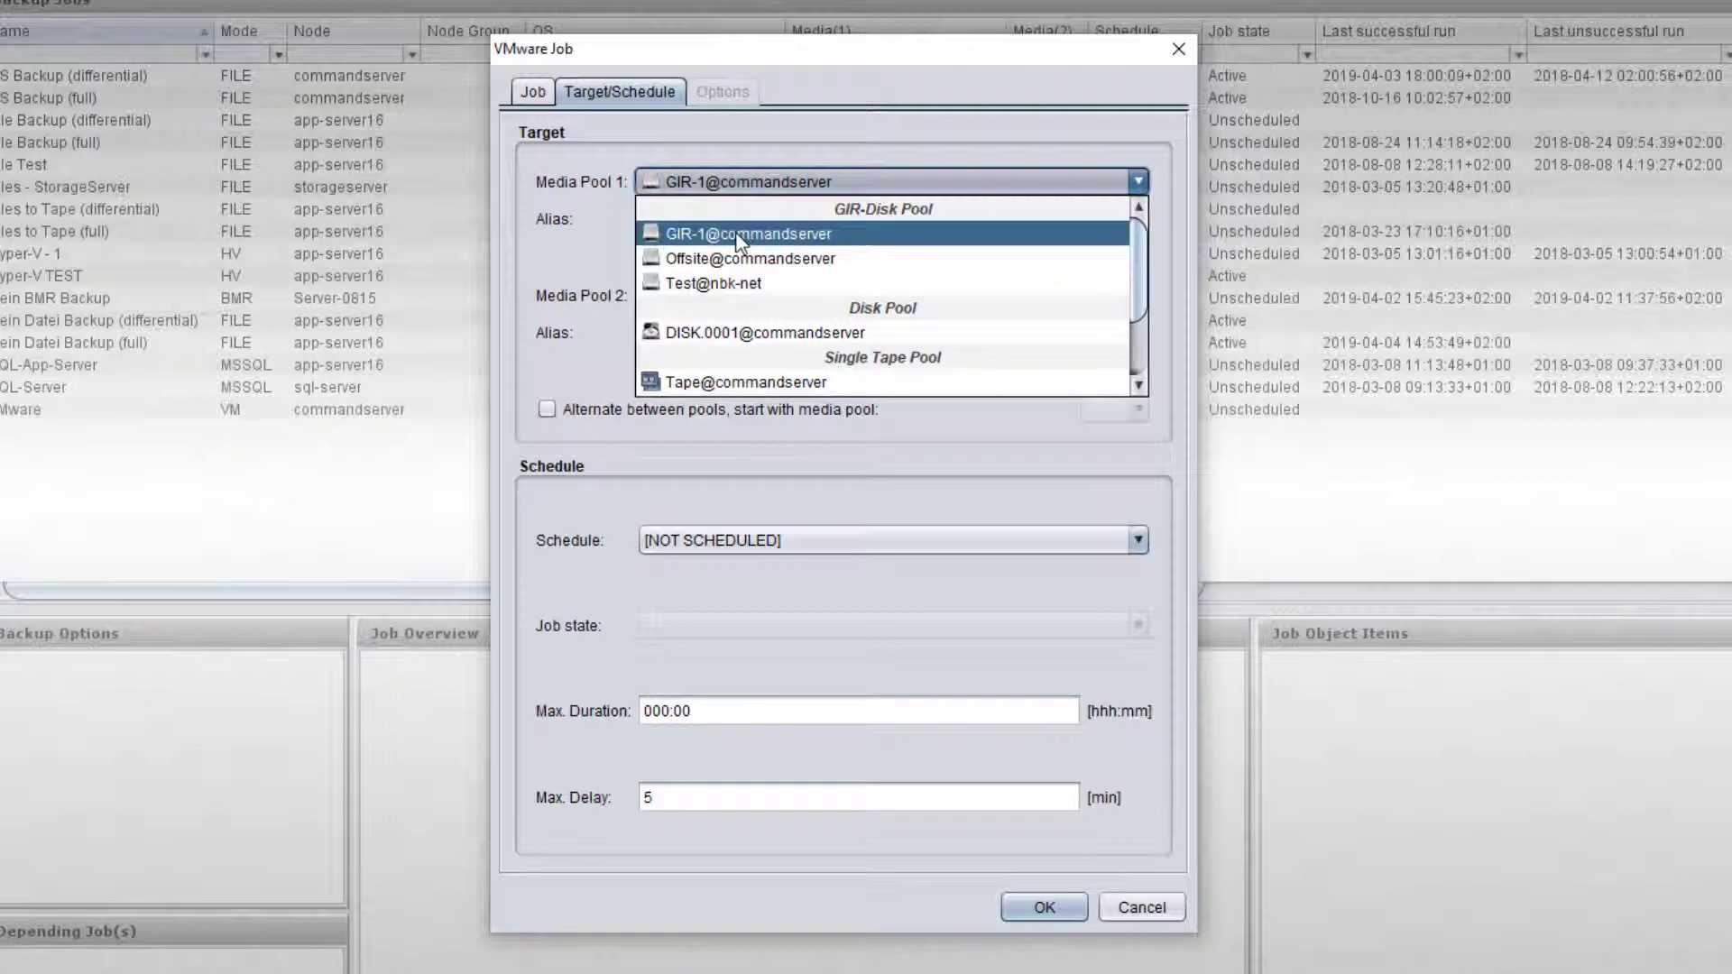
{"action": "mouse_move", "coordinate": [755, 241]}
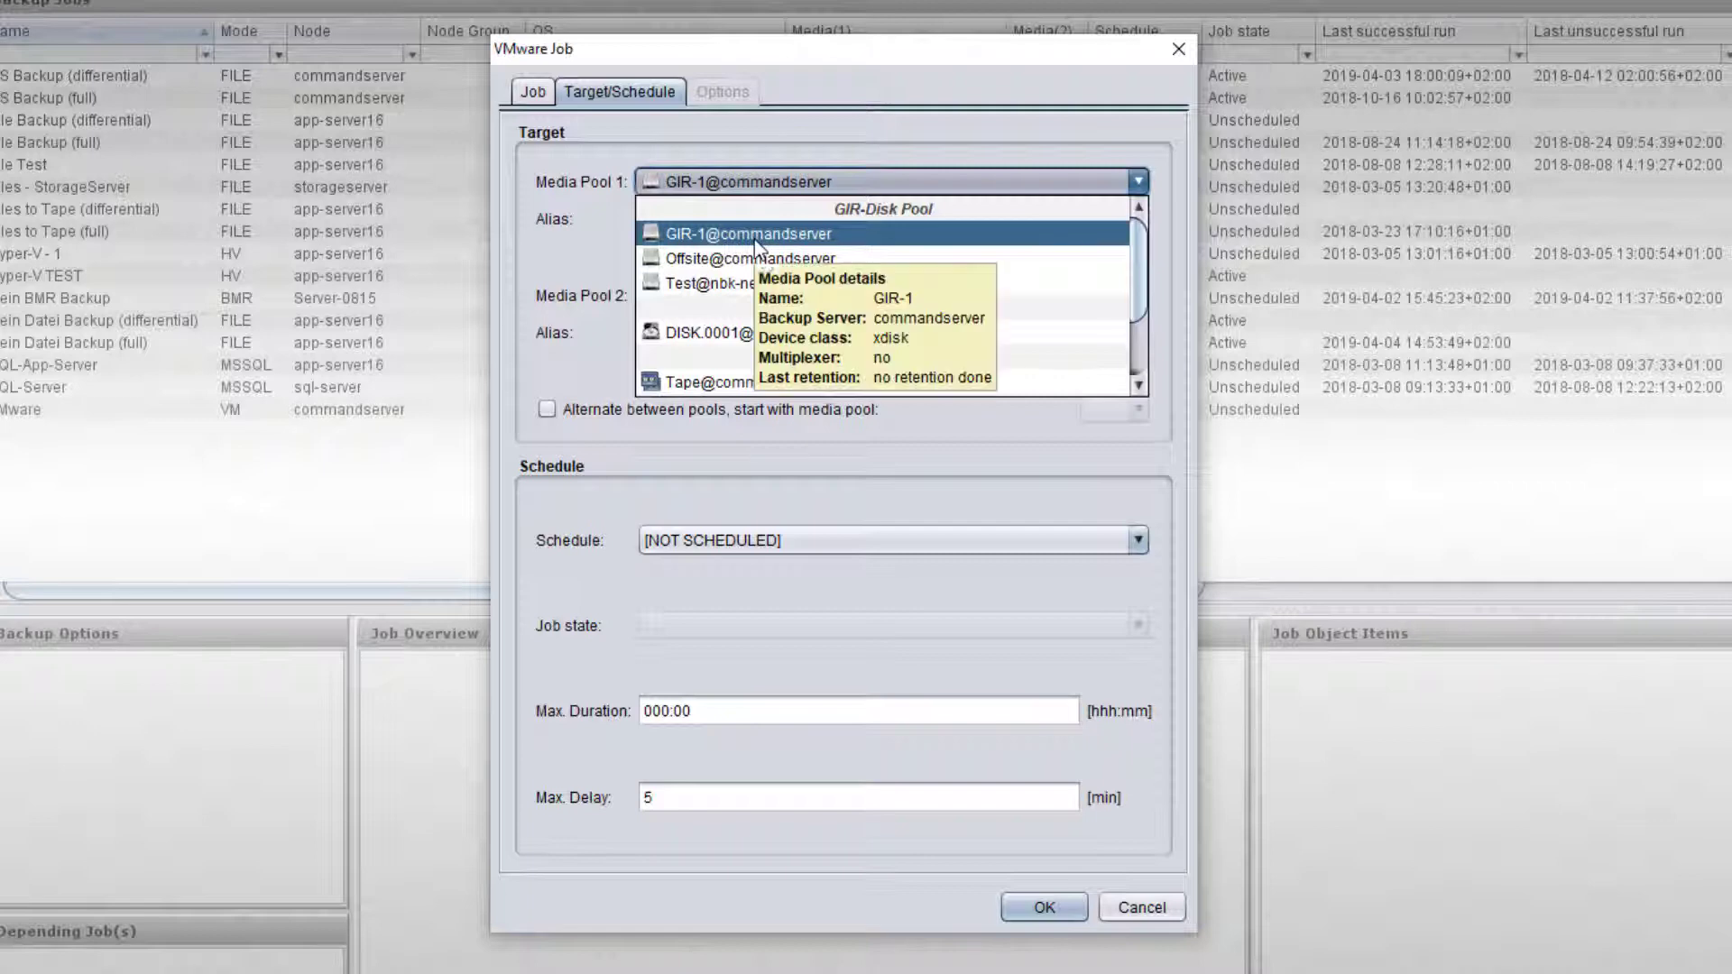
{"action": "mouse_move", "coordinate": [716, 295]}
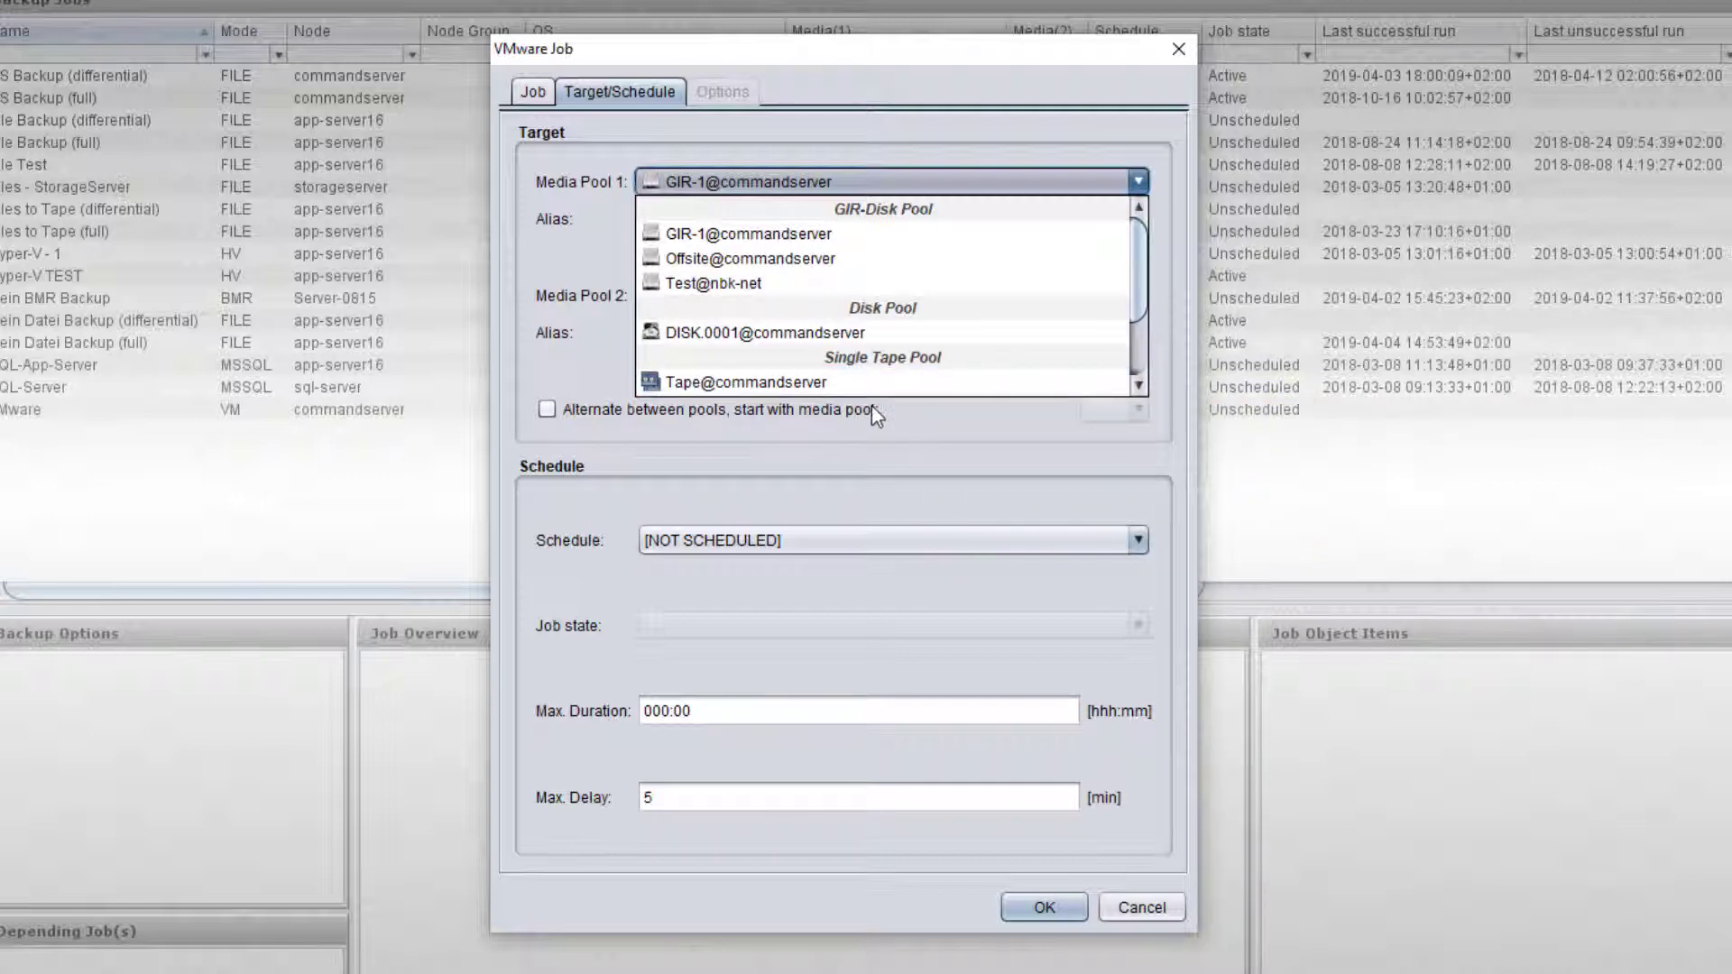
{"action": "left_click", "coordinate": [783, 236]}
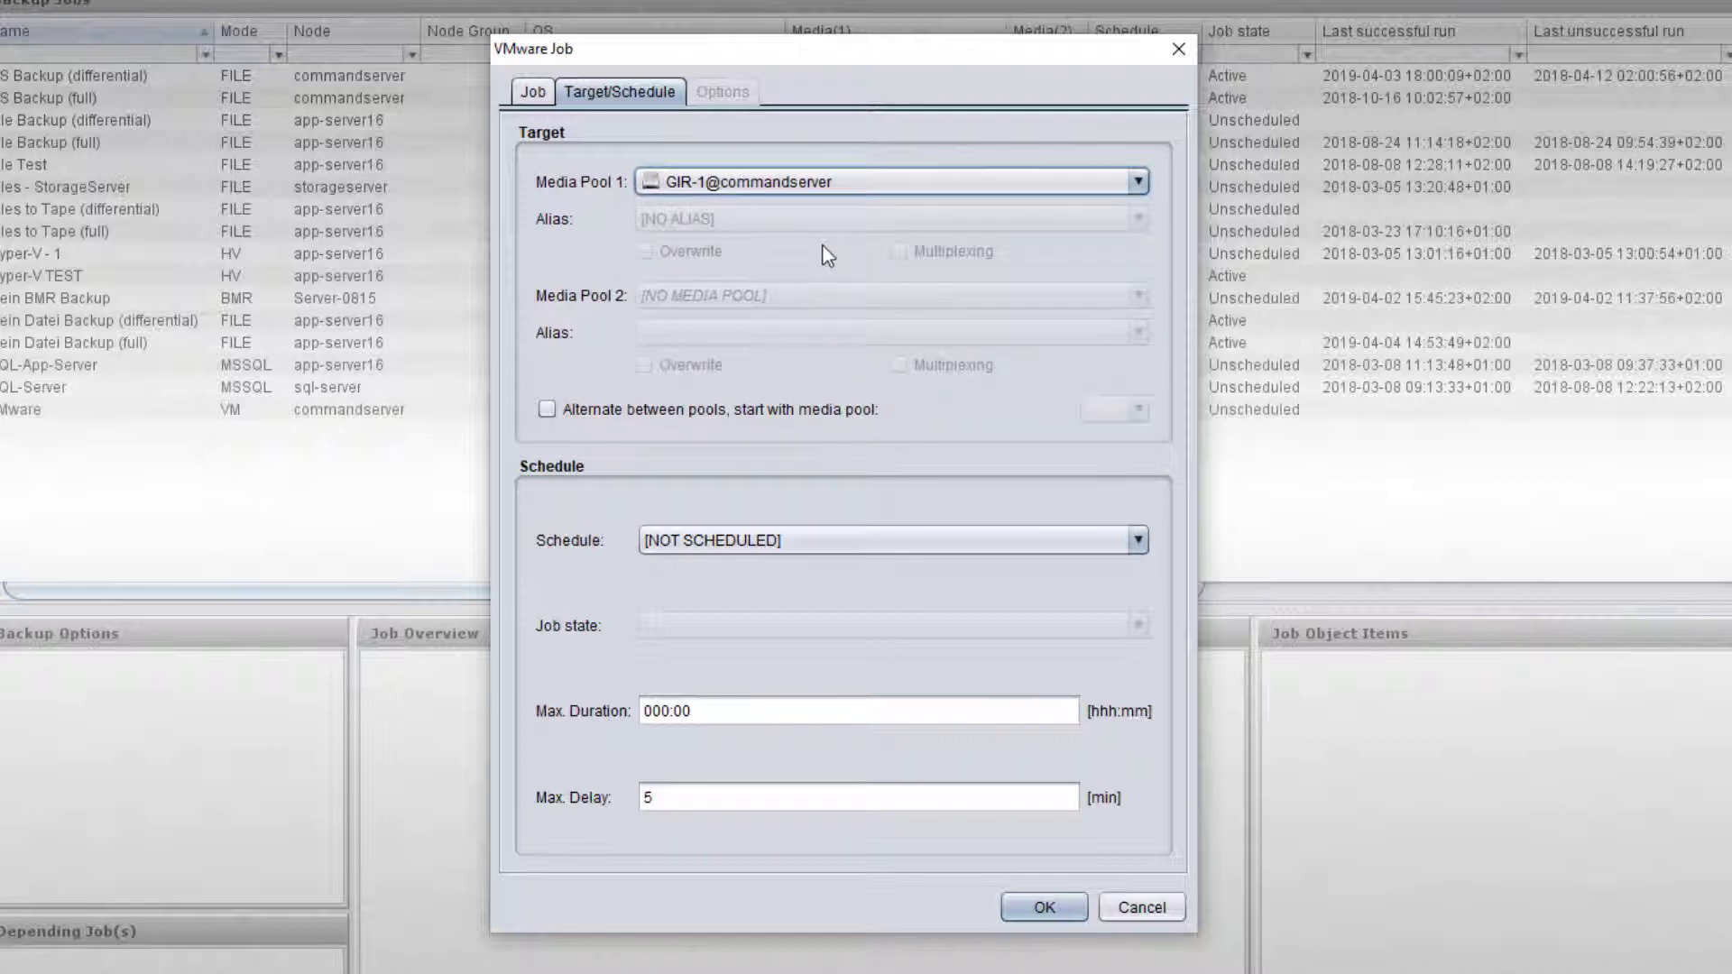
- Assign the Daily schedule to the VMware job and save the job
{"action": "left_click", "coordinate": [828, 541]}
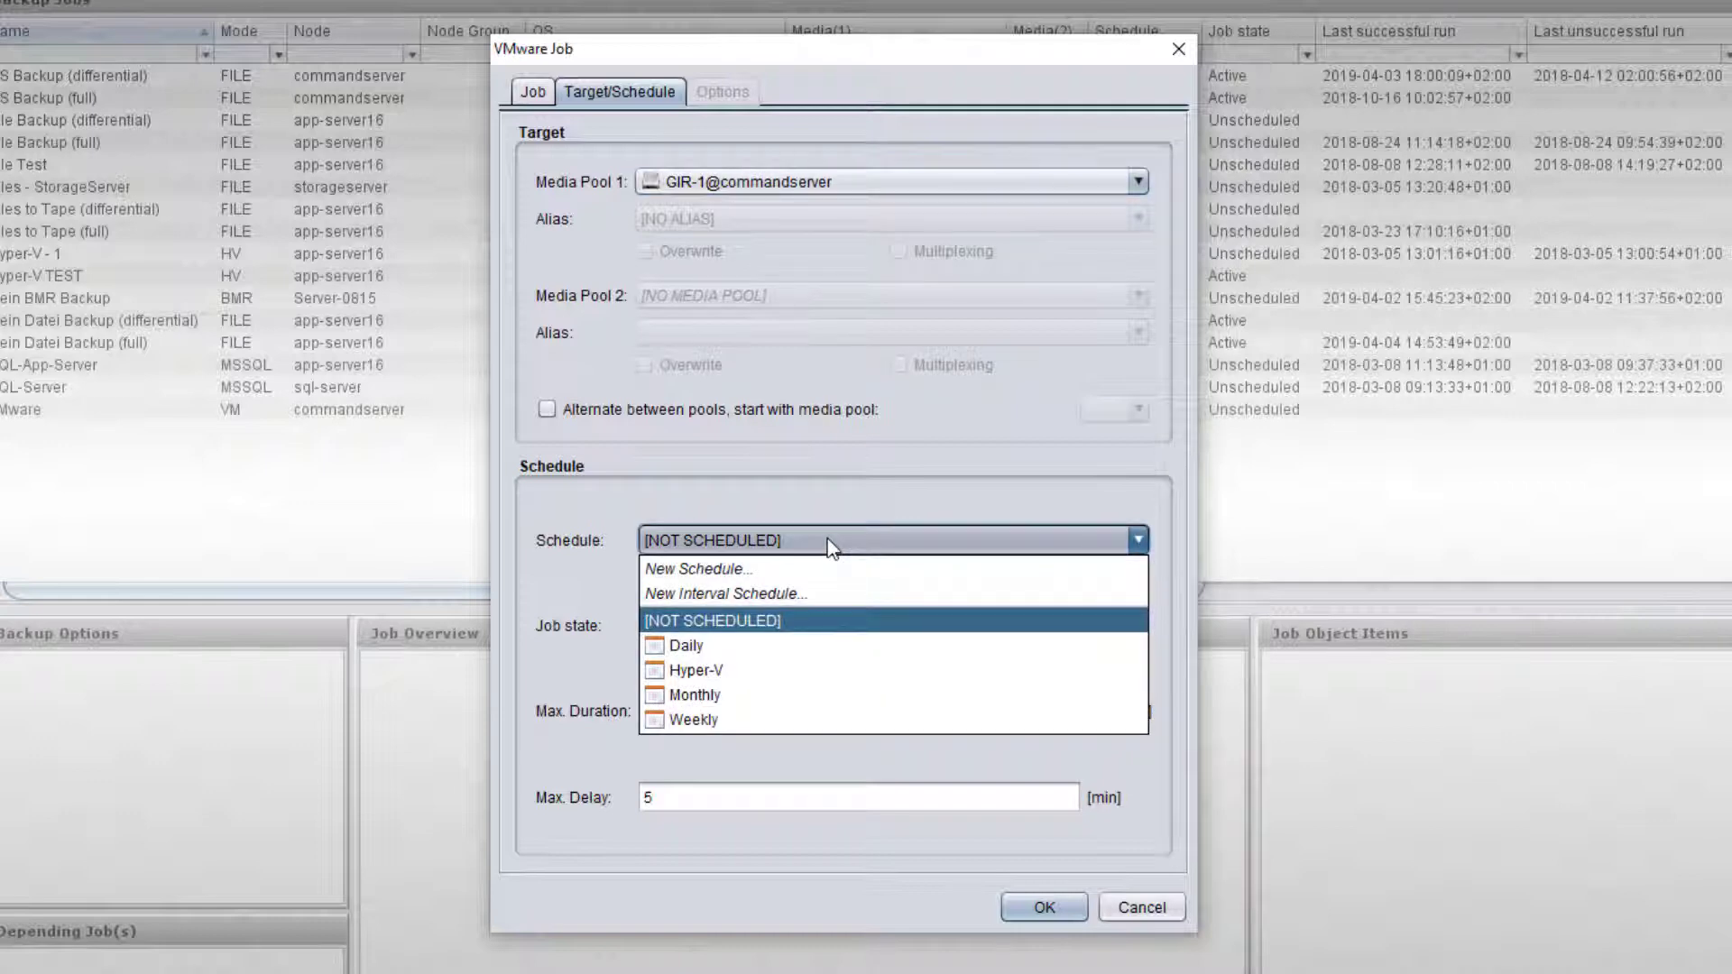
{"action": "left_click", "coordinate": [729, 654]}
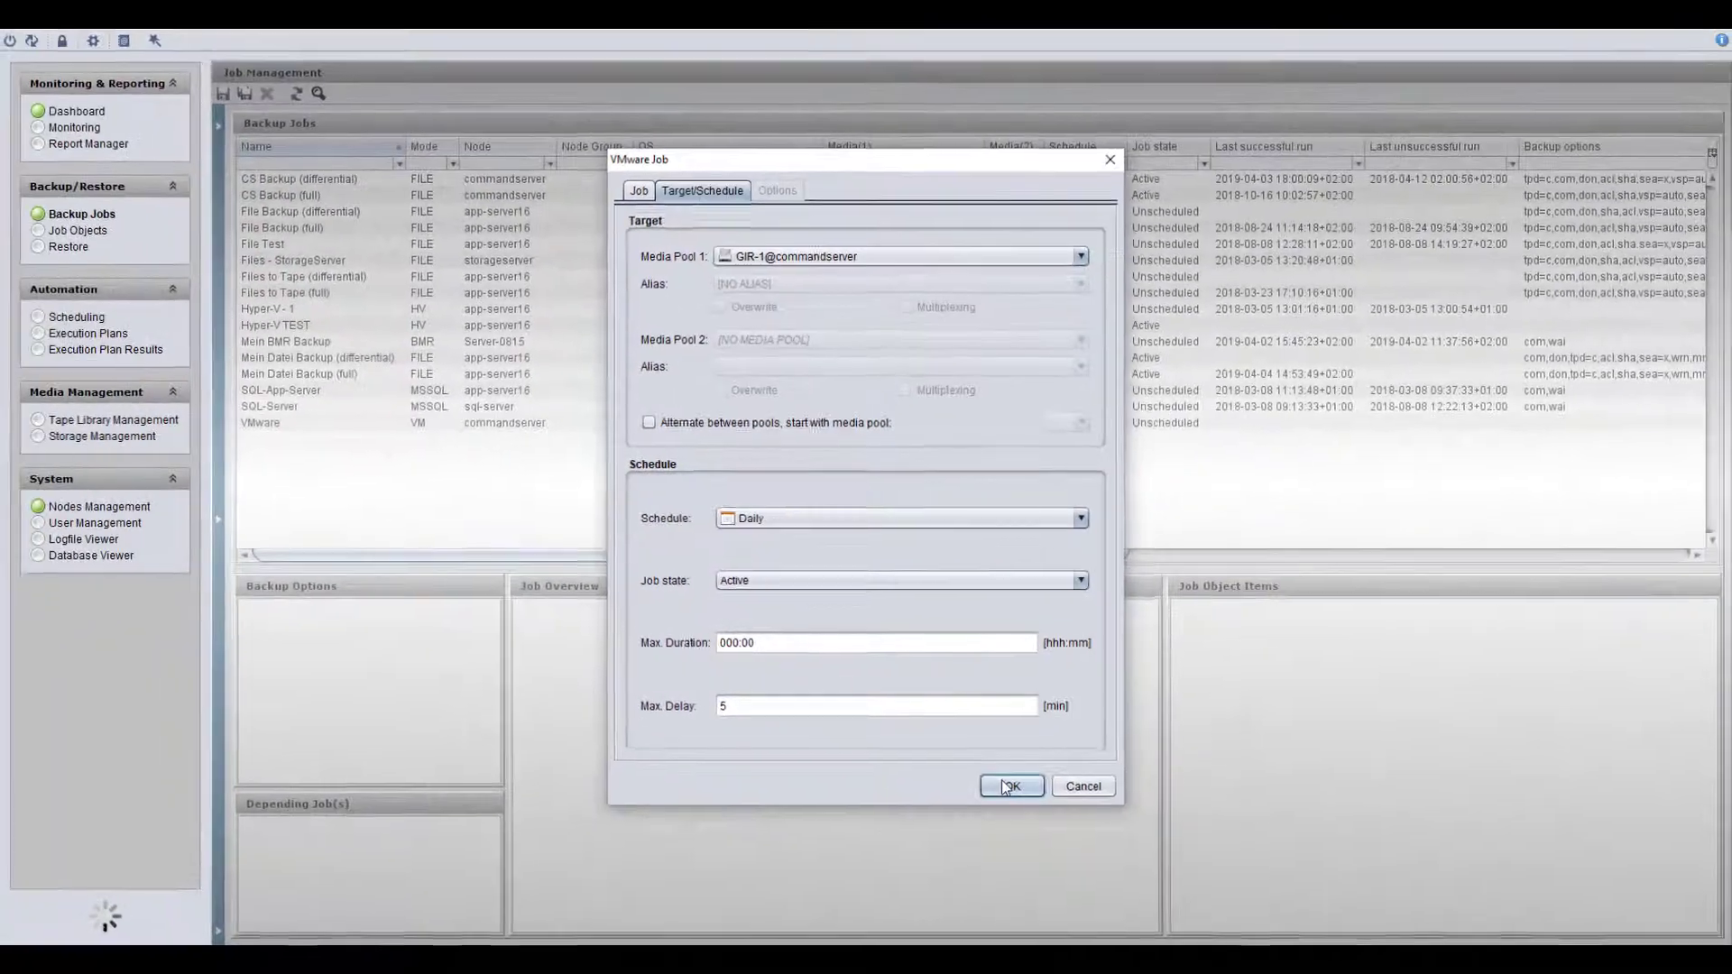
{"action": "left_click", "coordinate": [1038, 908]}
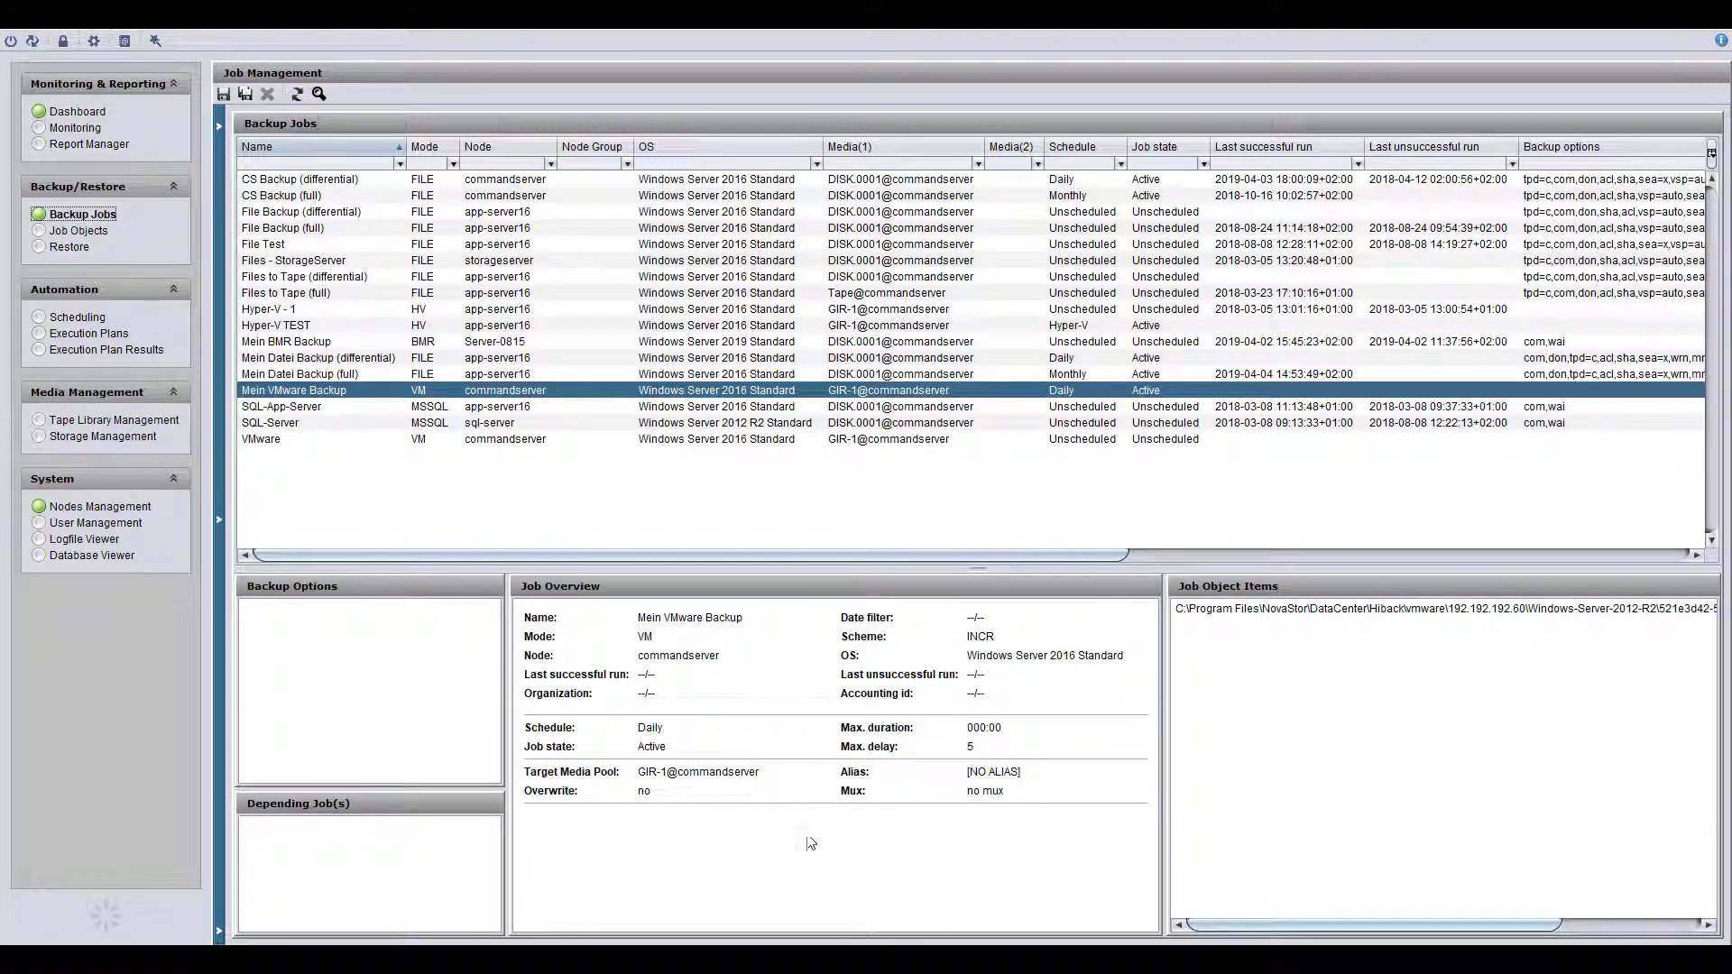
- Run a connectivity test on the Mein VMware Backup job and dismiss its results
{"action": "right_click", "coordinate": [341, 396]}
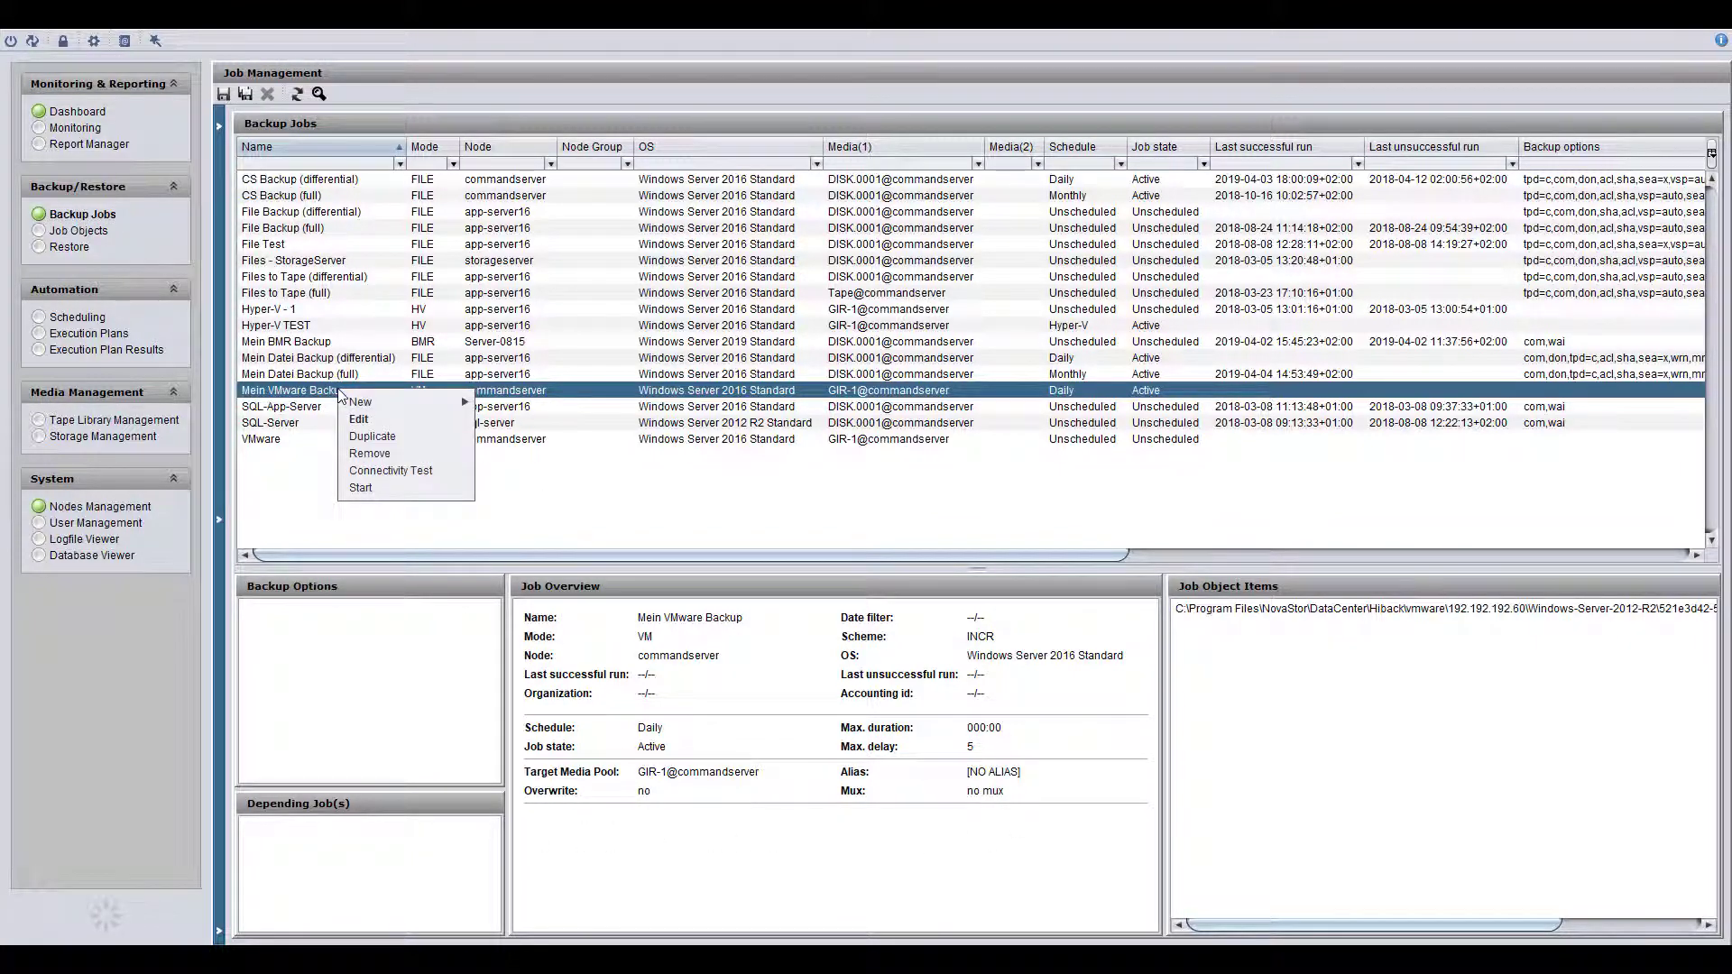
{"action": "left_click", "coordinate": [410, 470]}
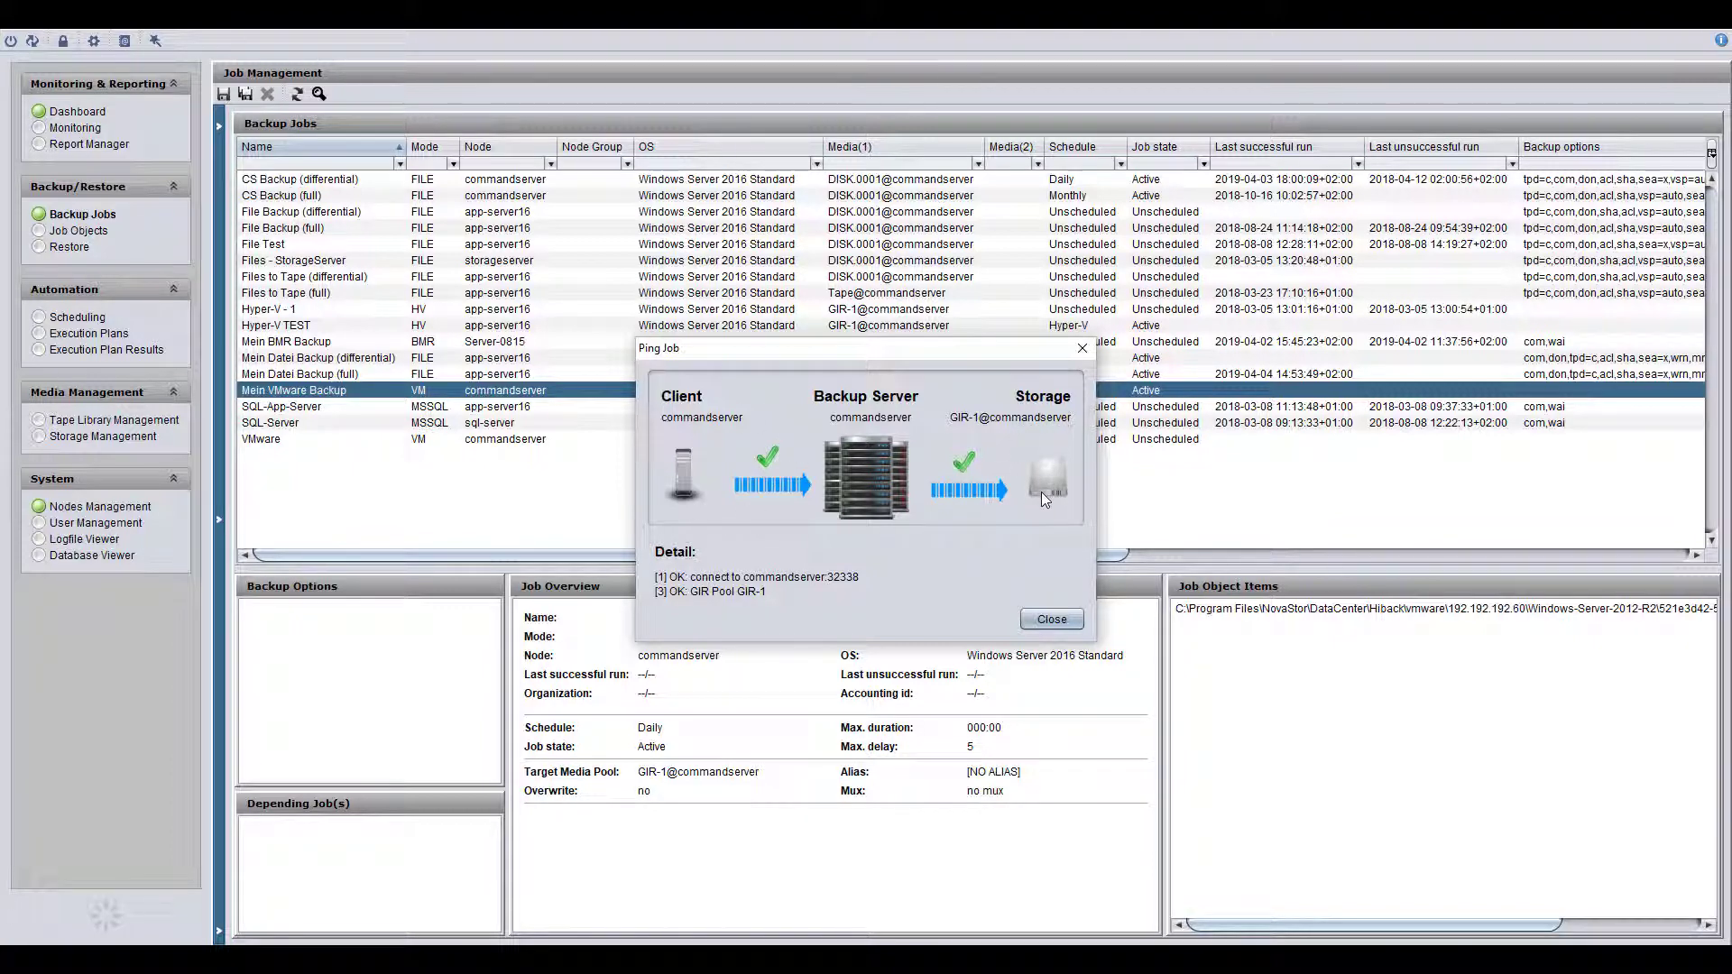
{"action": "left_click", "coordinate": [1044, 622]}
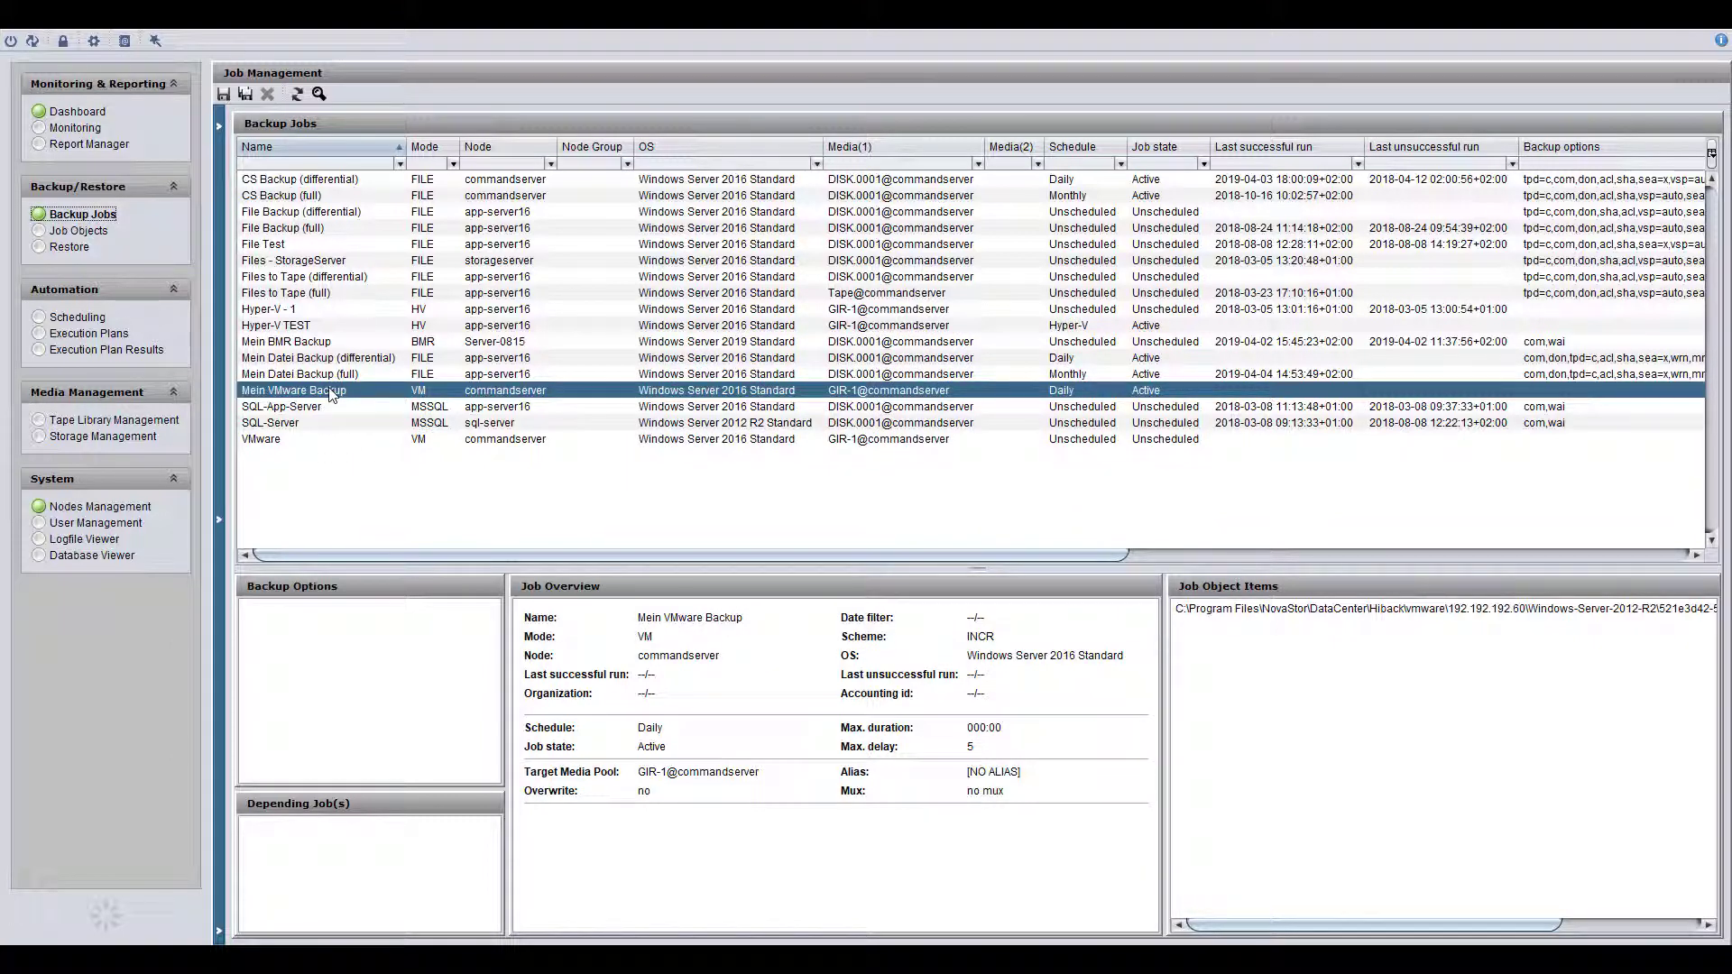
- Start the Mein VMware Backup job manually and bring up the monitoring view of running jobs
{"action": "right_click", "coordinate": [332, 396]}
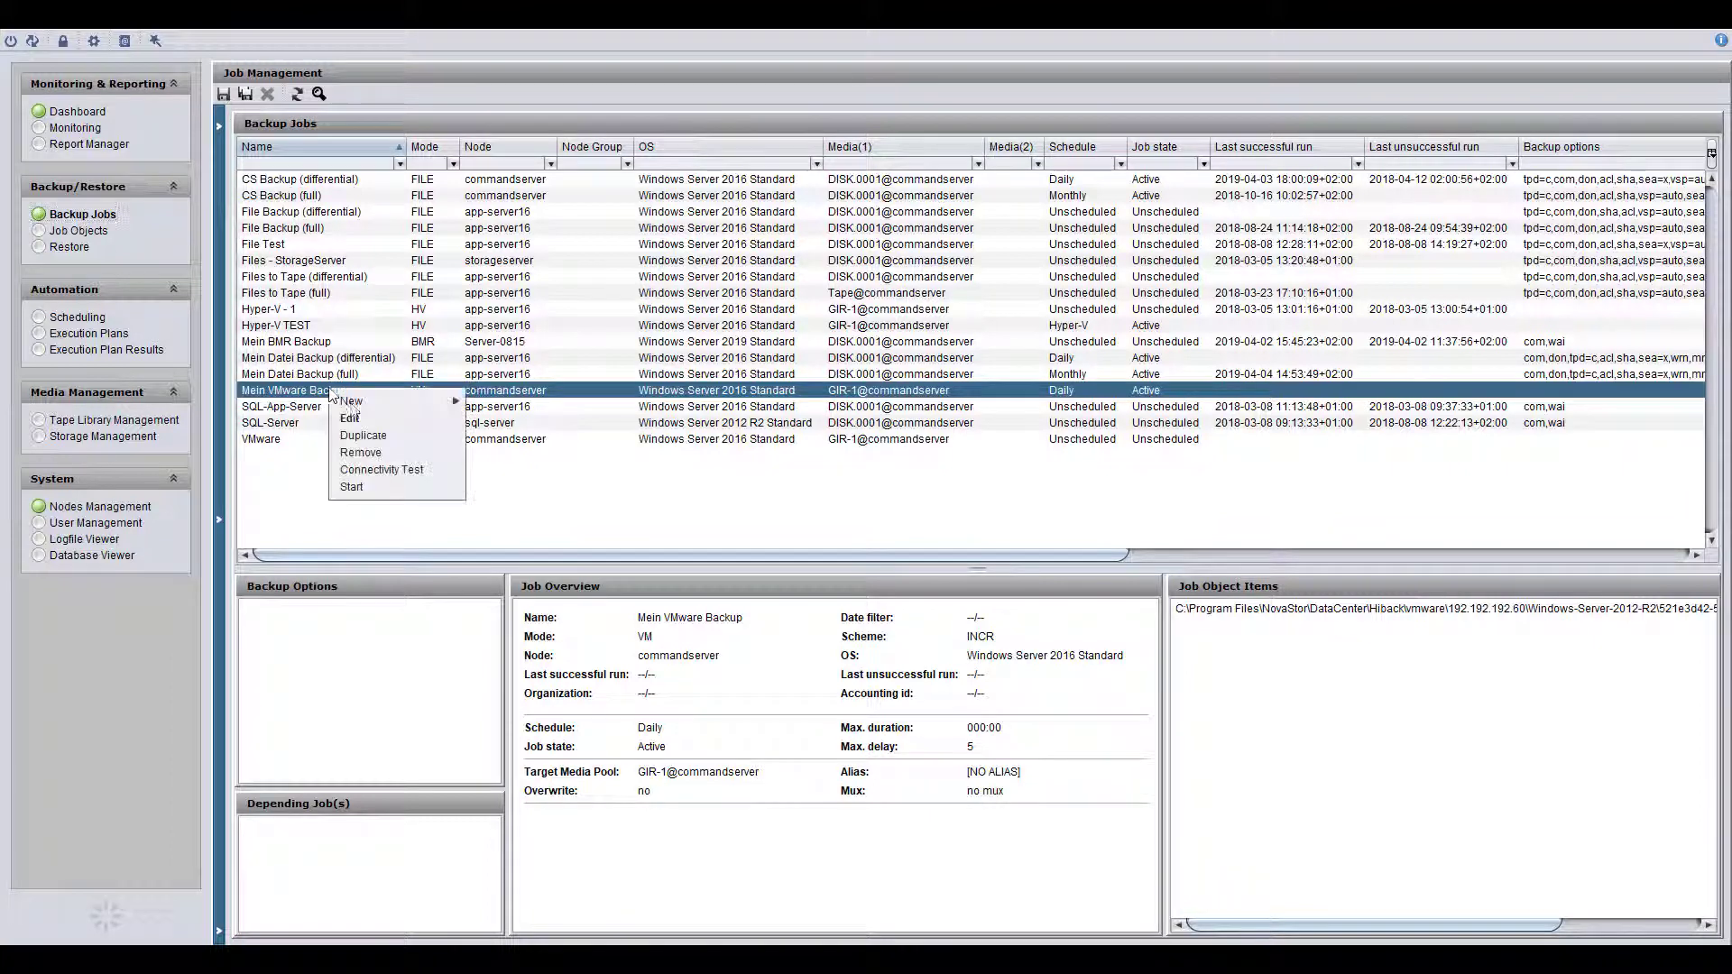
{"action": "left_click", "coordinate": [386, 488]}
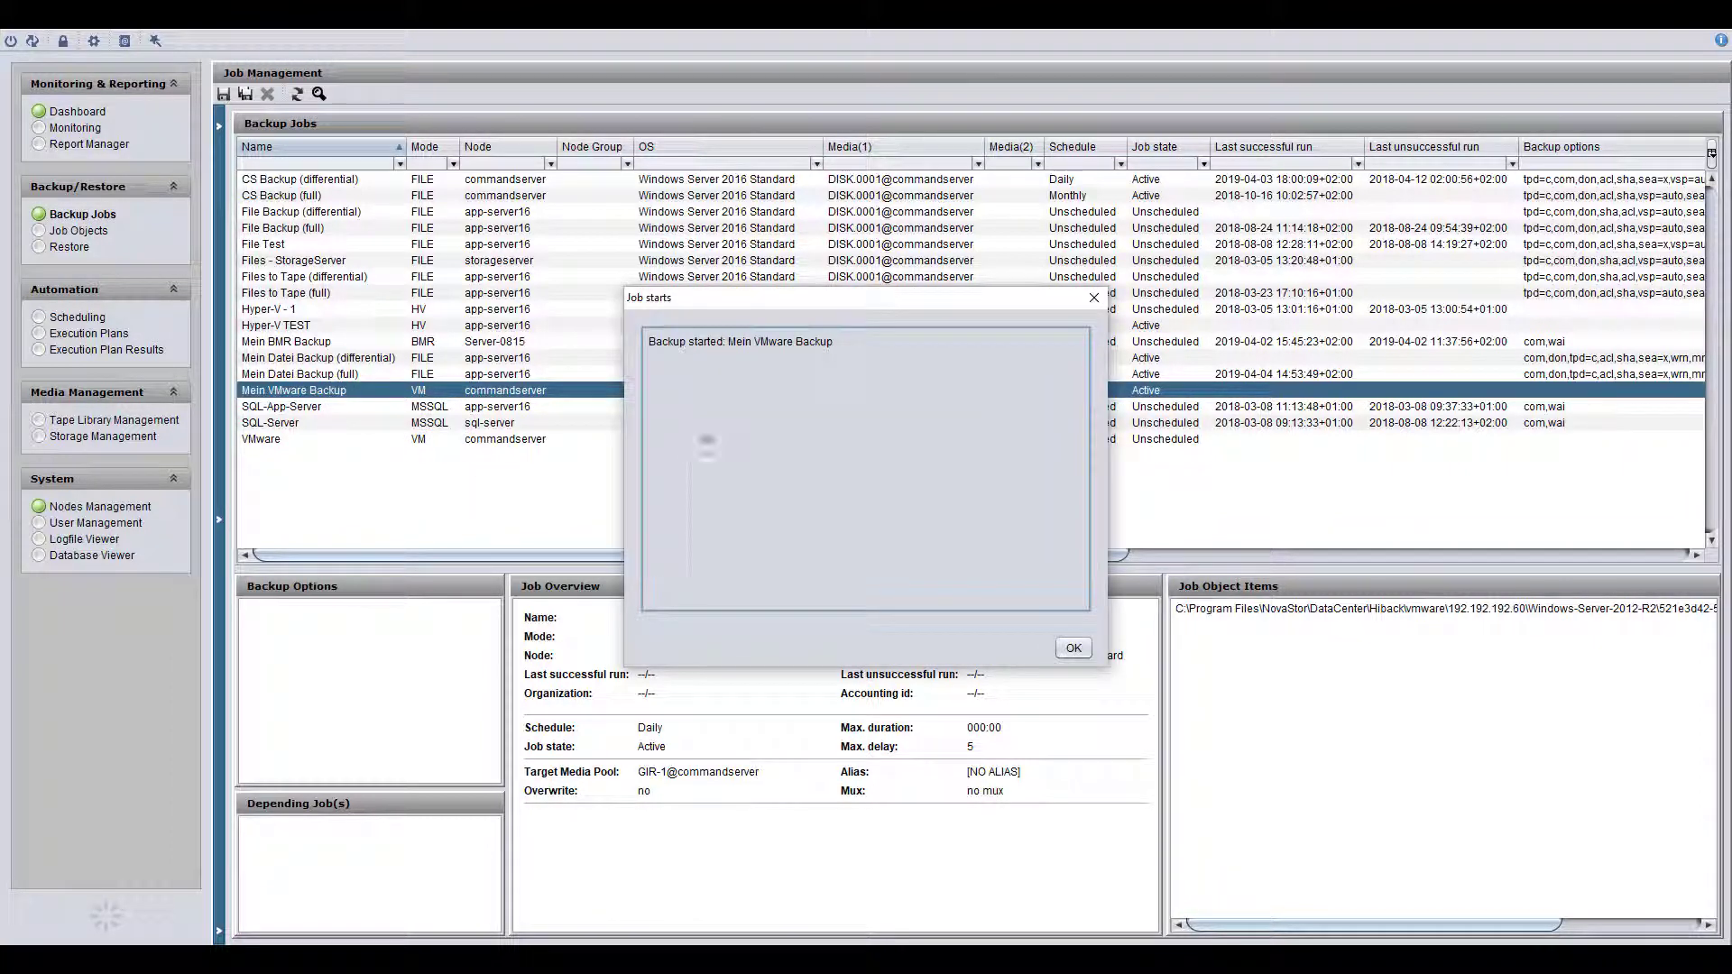
{"action": "left_click", "coordinate": [1073, 649]}
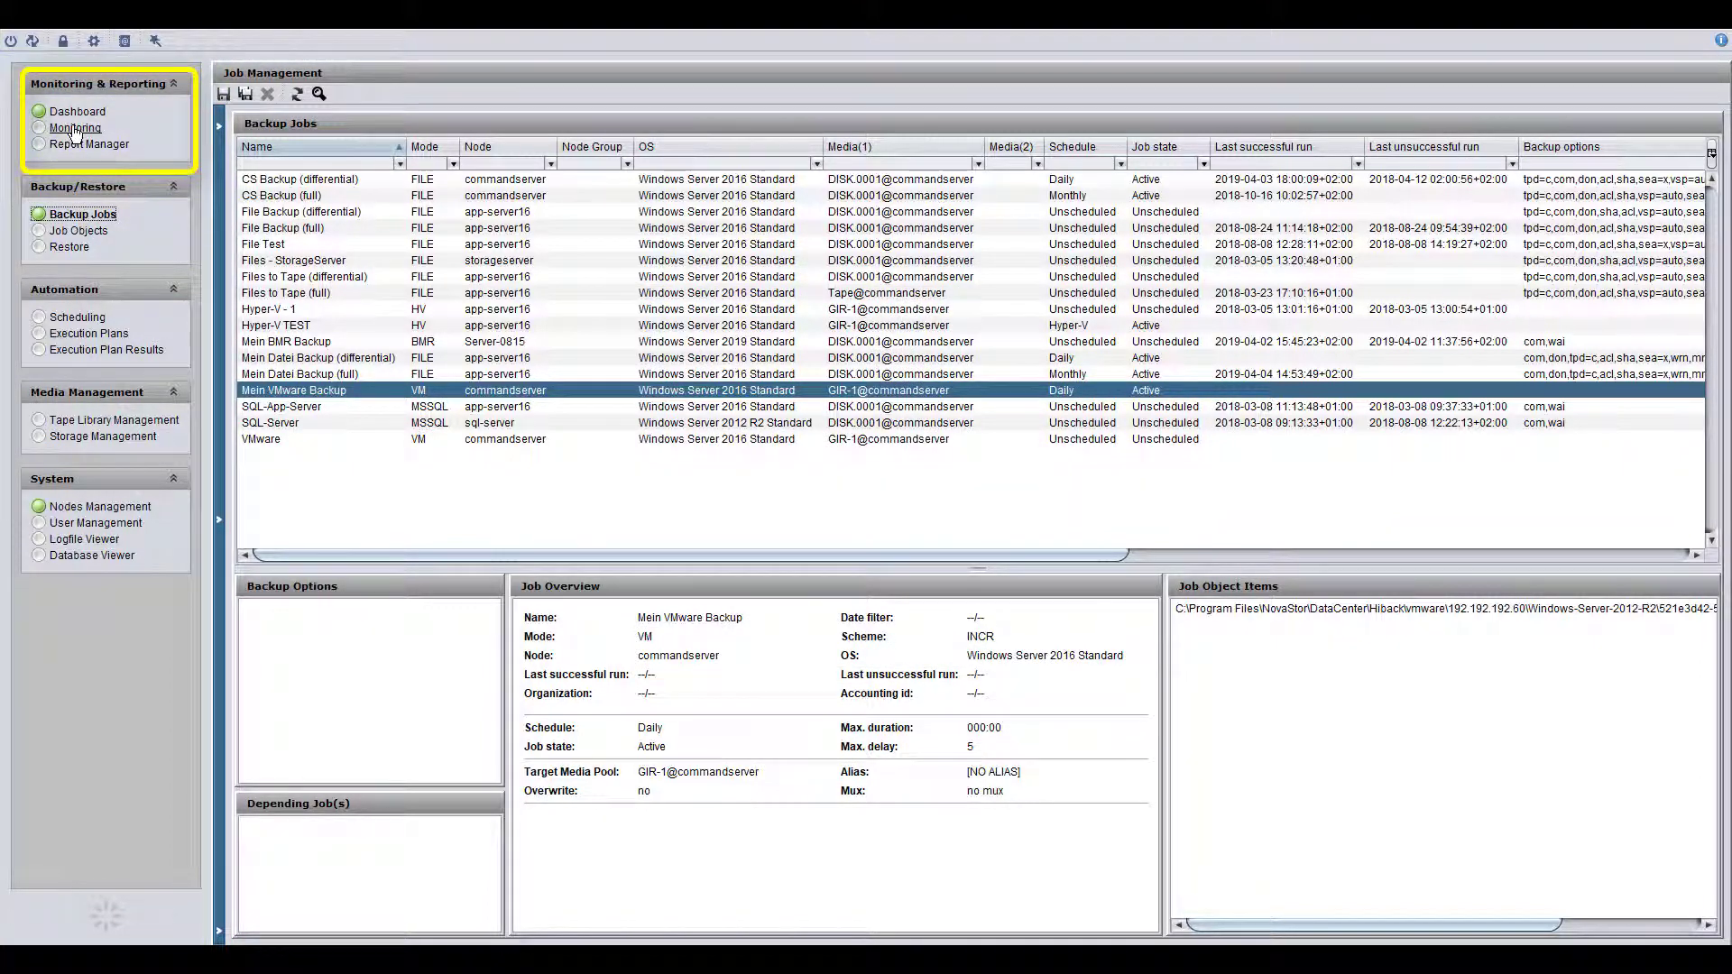
{"action": "left_click", "coordinate": [75, 129]}
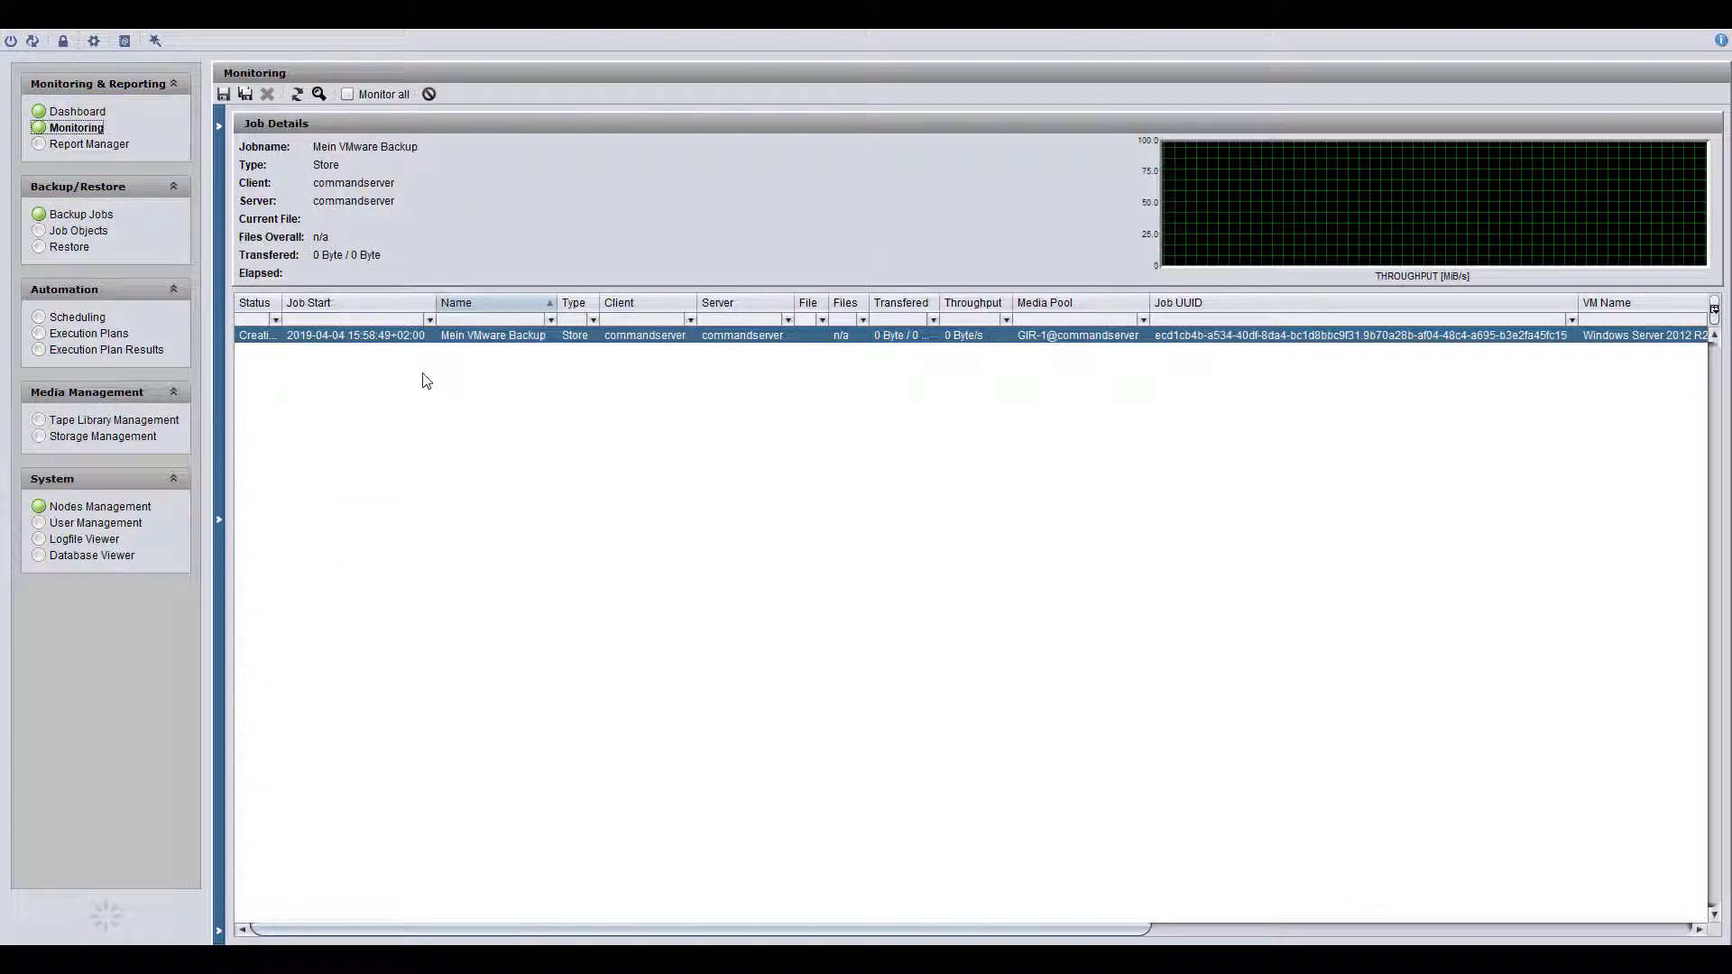